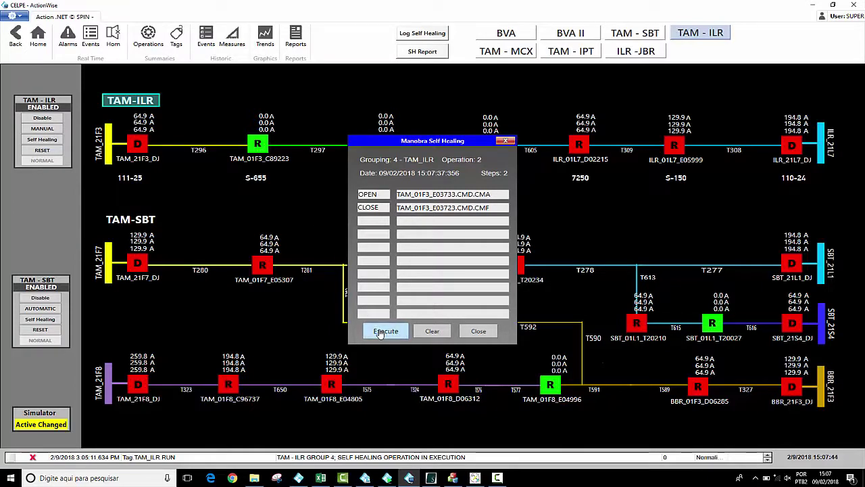
- Execute the proposed two-step self-healing maneuver for group TAM_ILR and close its maneuver window
{"action": "left_click", "coordinate": [384, 331]}
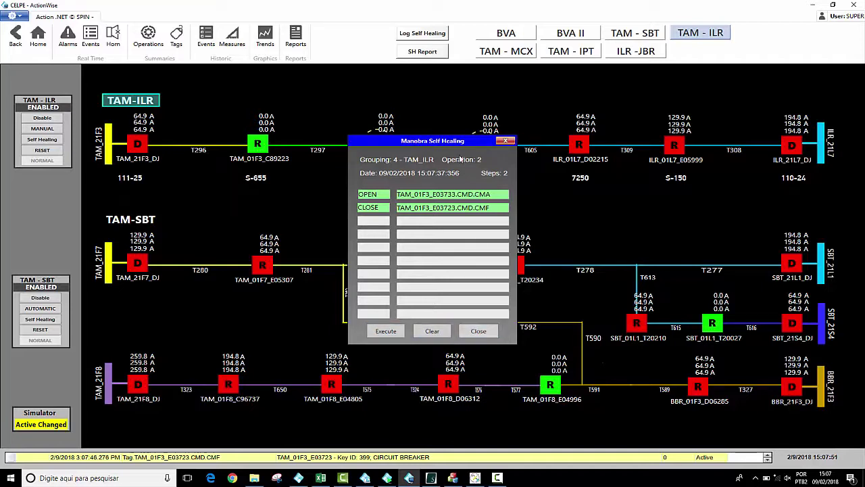
{"action": "mouse_move", "coordinate": [454, 143]}
{"action": "left_mouse_down"}
{"action": "mouse_move", "coordinate": [445, 125]}
{"action": "mouse_move", "coordinate": [445, 199]}
{"action": "left_mouse_up"}
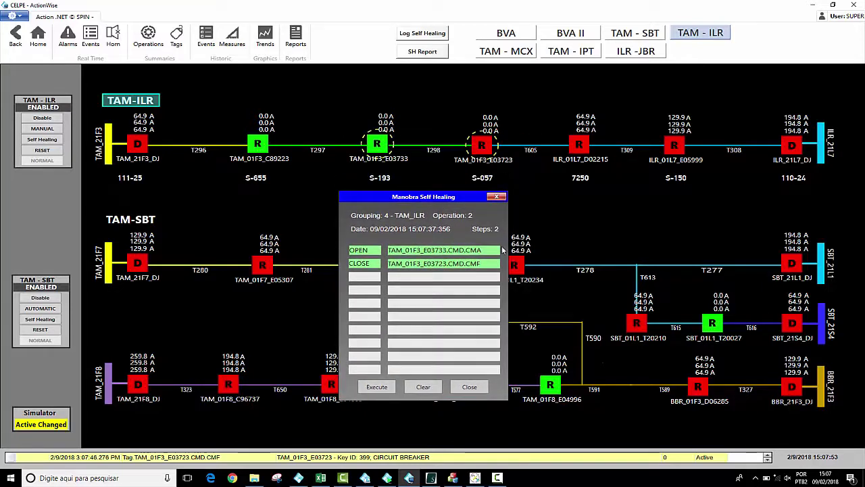
{"action": "left_click", "coordinate": [473, 390]}
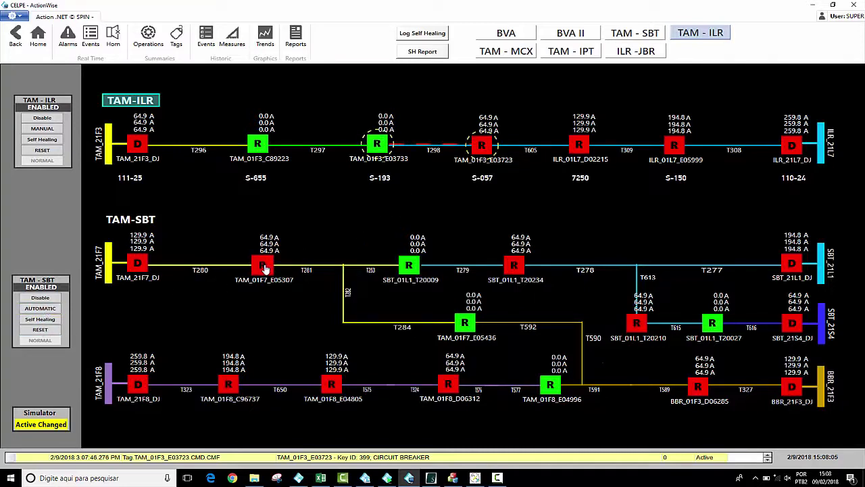
- Simulate a fault on breaker TAM_21F8_DJ and reset the TAM - SBT group
{"action": "left_click", "coordinate": [137, 384]}
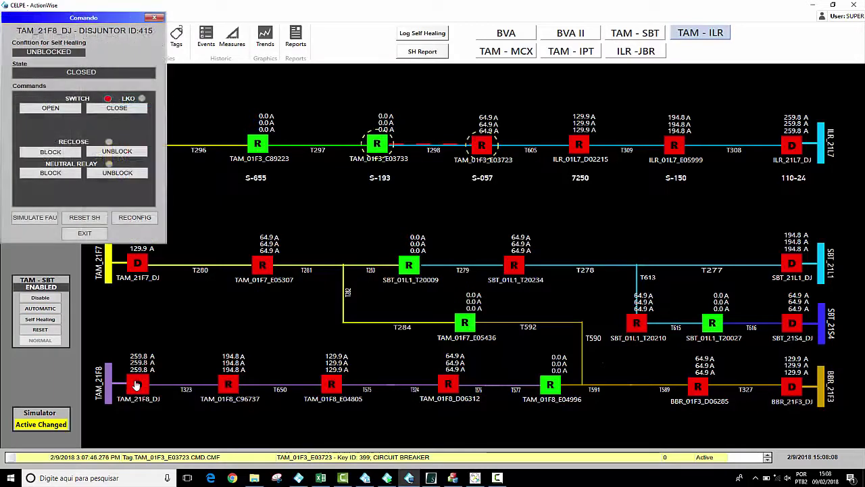
{"action": "left_click", "coordinate": [34, 218]}
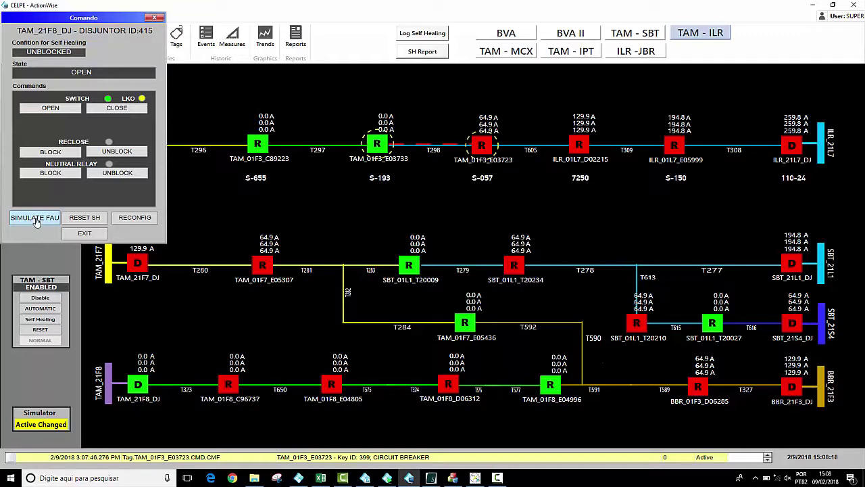
{"action": "left_click", "coordinate": [85, 233]}
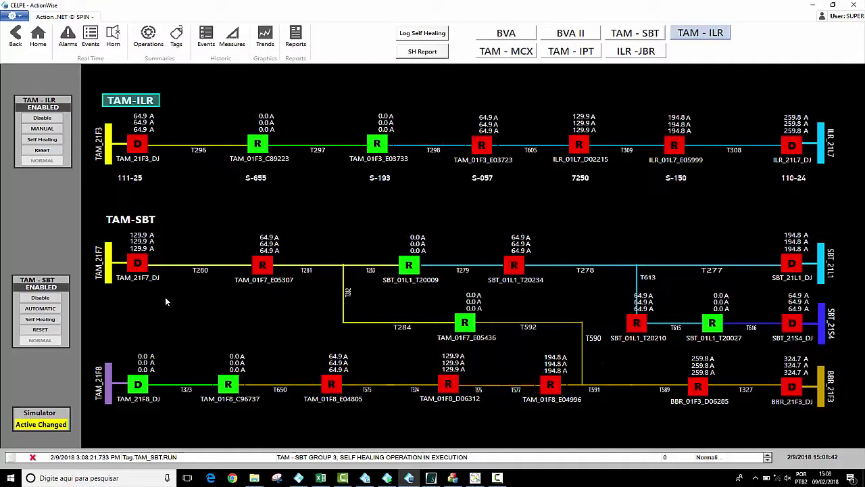
{"action": "left_click", "coordinate": [40, 328]}
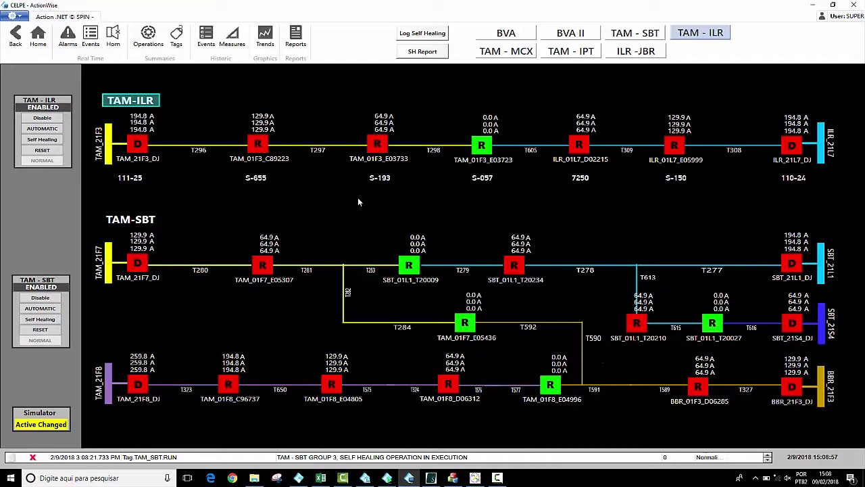
- Check the self-healing diagnosis of switch TAM_01F3_C89223 and issue its hotline Select command
{"action": "left_click", "coordinate": [258, 144]}
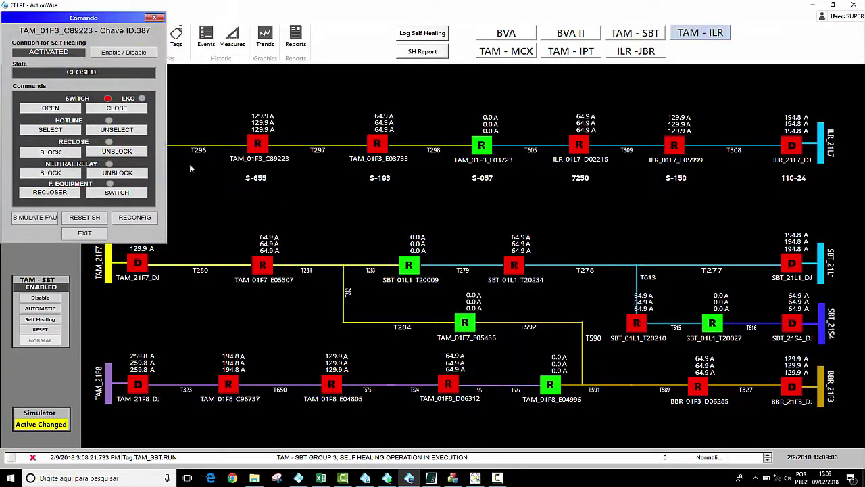
{"action": "left_click", "coordinate": [57, 57]}
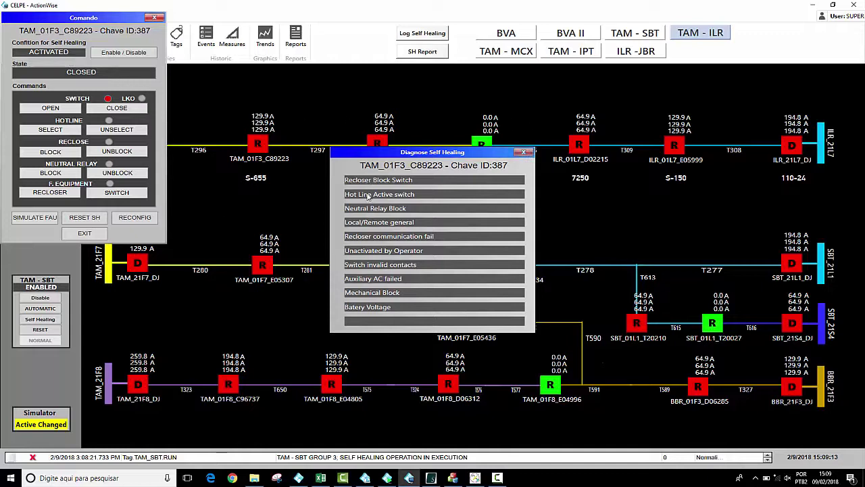
{"action": "left_click", "coordinate": [524, 152]}
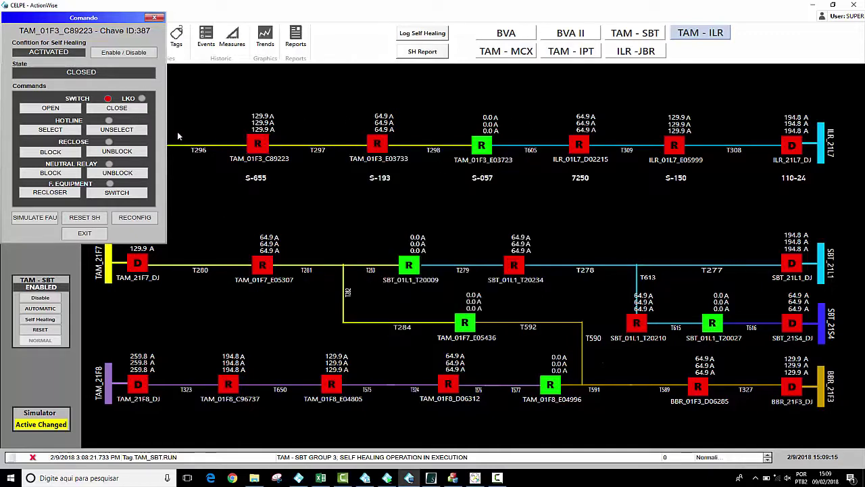
{"action": "left_click", "coordinate": [70, 132]}
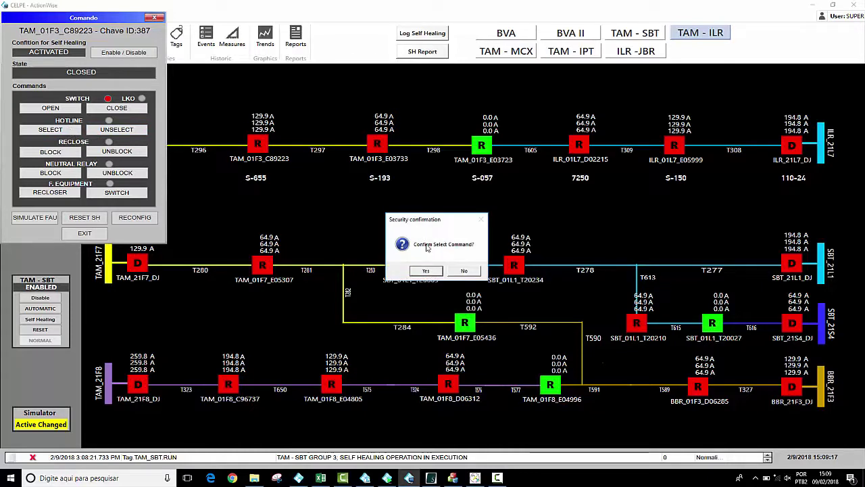
{"action": "left_click", "coordinate": [429, 271]}
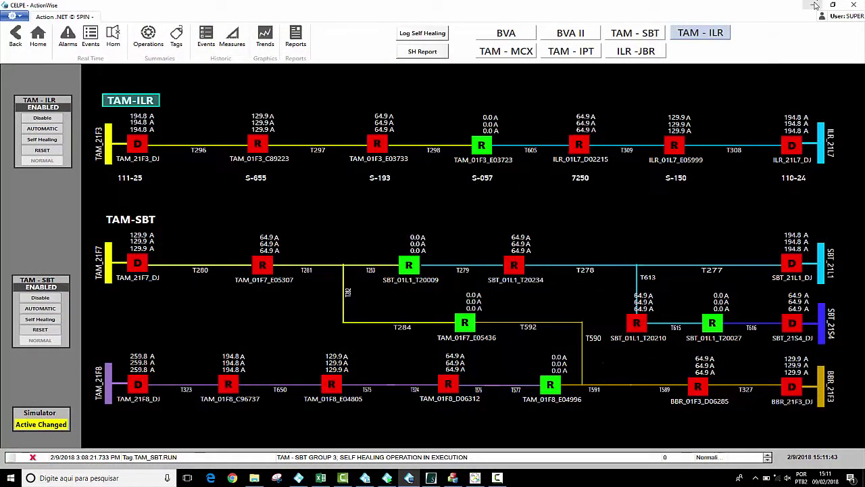
- Switch to the distribution network map and locate the switch with code S-057
{"action": "key", "text": "alt+Tab"}
{"action": "right_click", "coordinate": [337, 250]}
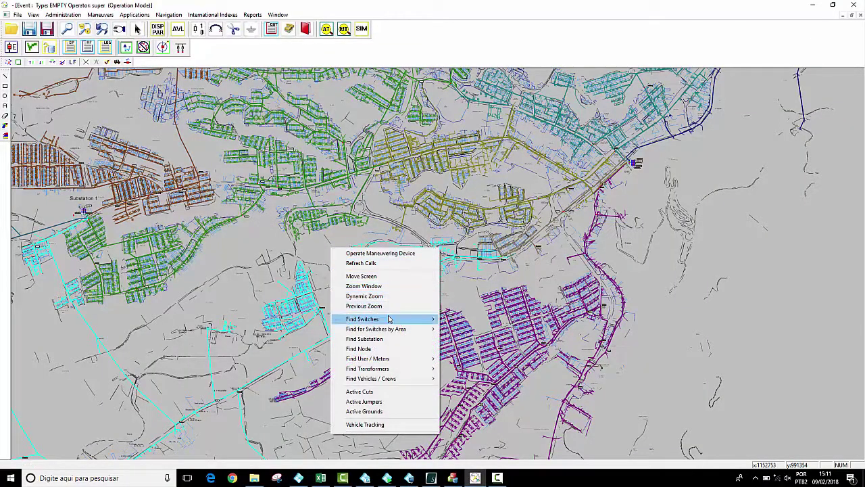
{"action": "mouse_move", "coordinate": [388, 319]}
{"action": "left_click", "coordinate": [463, 319]}
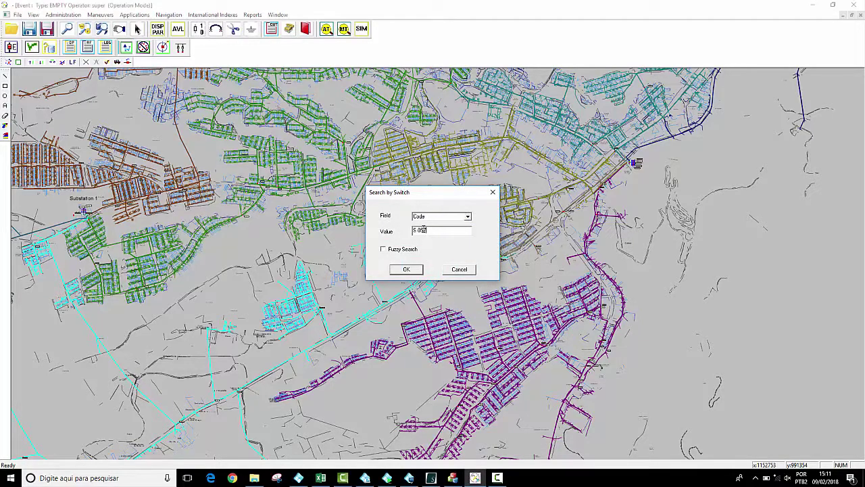
{"action": "left_click", "coordinate": [405, 270]}
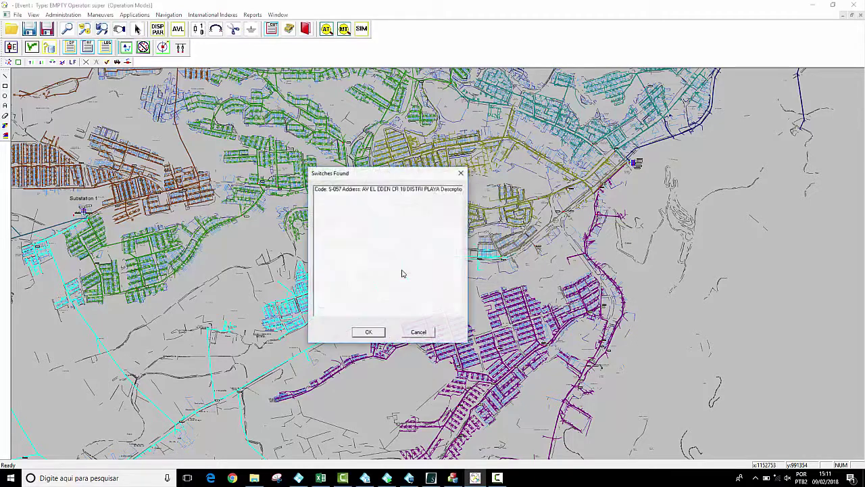
{"action": "left_click", "coordinate": [370, 190]}
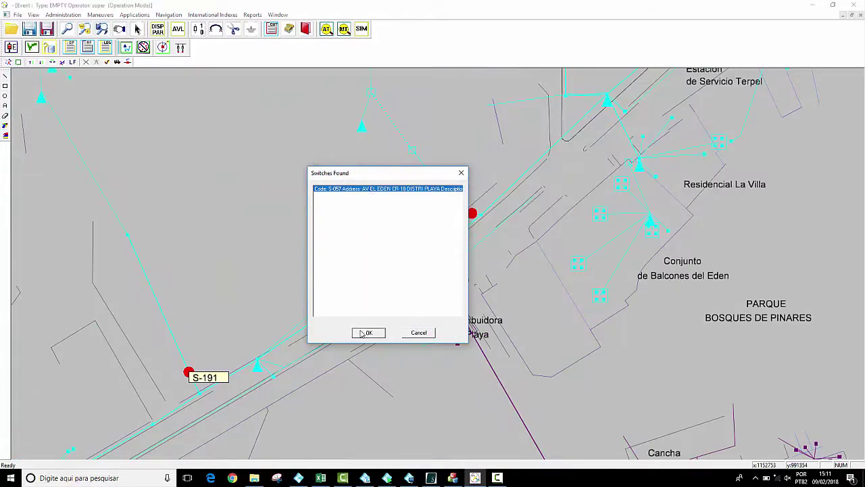
{"action": "left_click", "coordinate": [368, 332]}
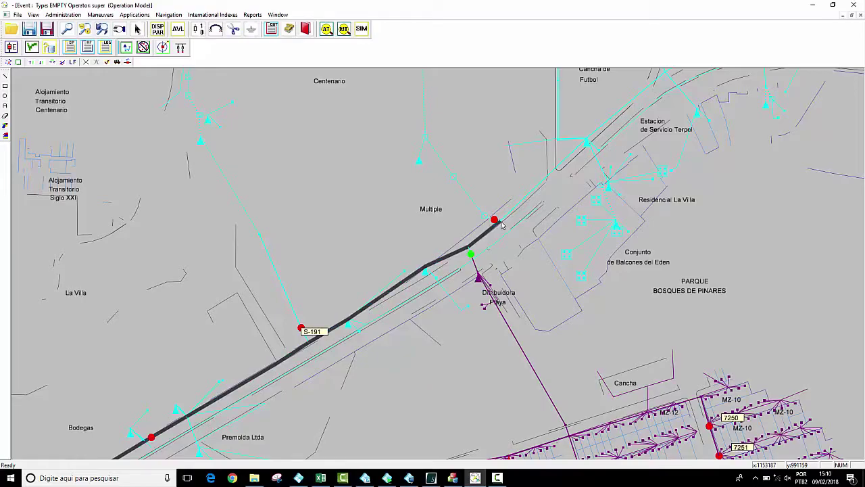
- Follow the highlighted supply path from S-057 to Substation 1 and compare feeder breaker 111-25 with the TAM-ILR diagram in ActionWise
{"action": "scroll", "coordinate": [462, 252], "scroll_direction": "down", "scroll_amount": 3}
{"action": "scroll", "coordinate": [454, 253], "scroll_direction": "down", "scroll_amount": 2}
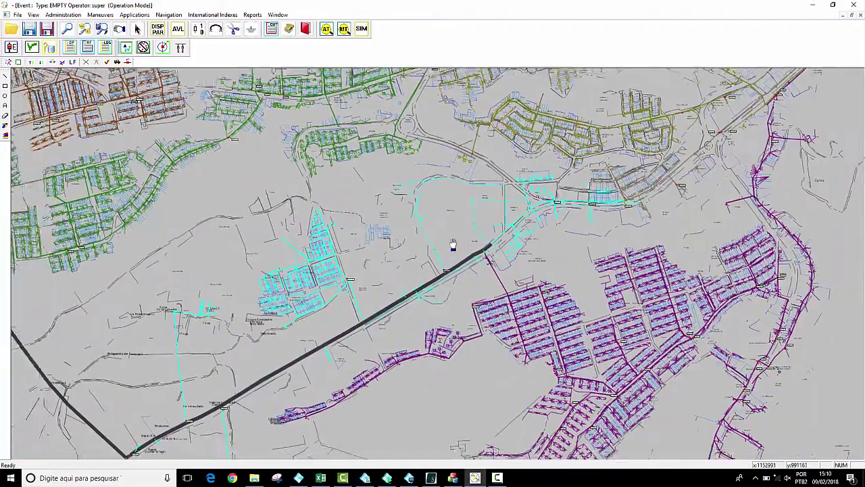
{"action": "scroll", "coordinate": [564, 232], "scroll_direction": "up", "scroll_amount": 2}
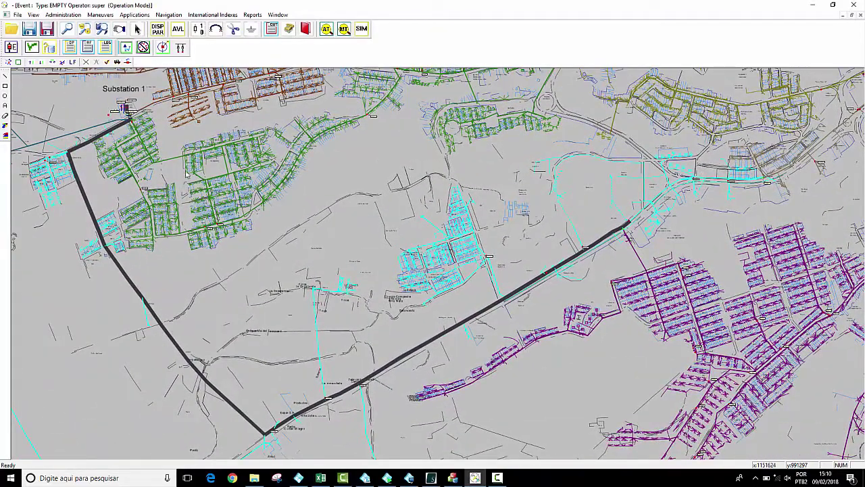
{"action": "left_click_drag", "start_coordinate": [144, 154], "coordinate": [431, 291]}
{"action": "scroll", "coordinate": [431, 290], "scroll_direction": "up", "scroll_amount": 5}
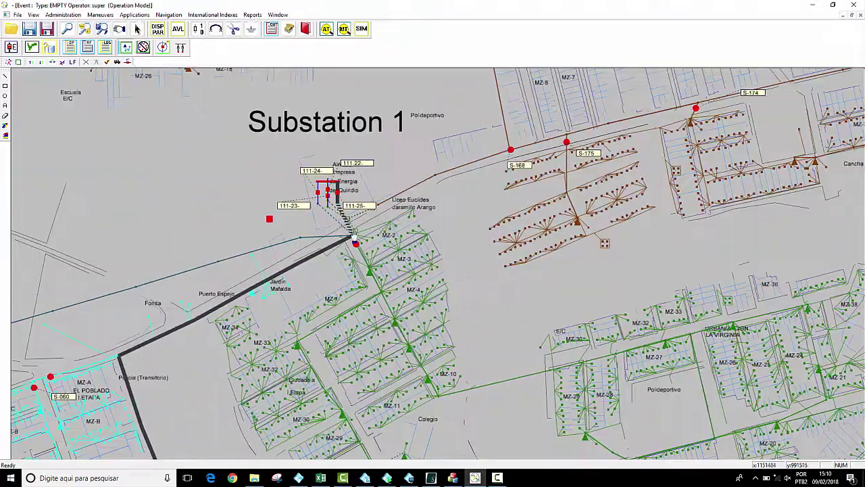
{"action": "left_click_drag", "start_coordinate": [448, 217], "coordinate": [434, 279]}
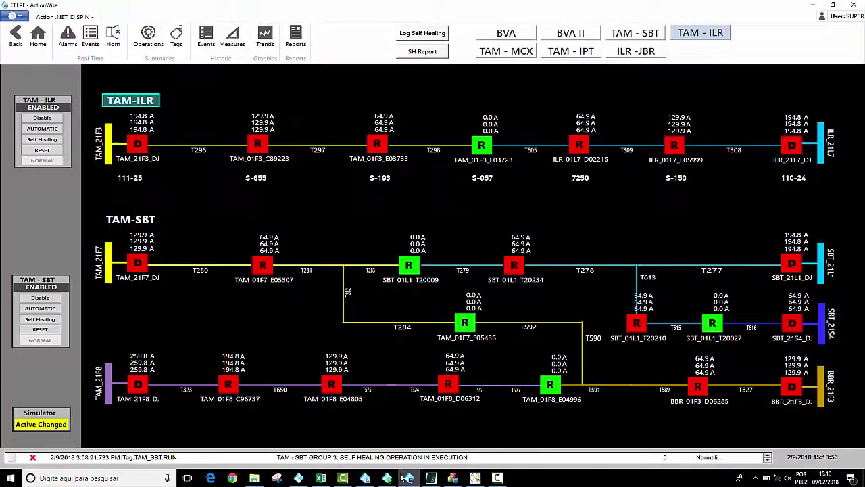
{"action": "left_click", "coordinate": [409, 478]}
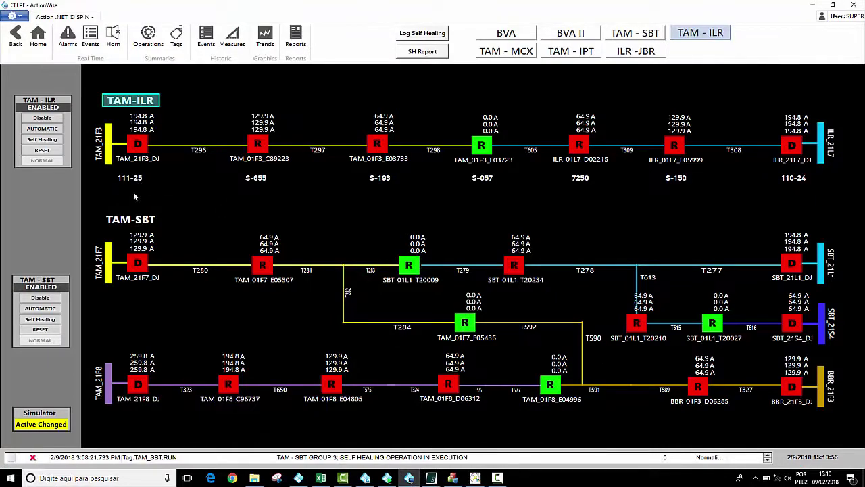
{"action": "left_click", "coordinate": [812, 5]}
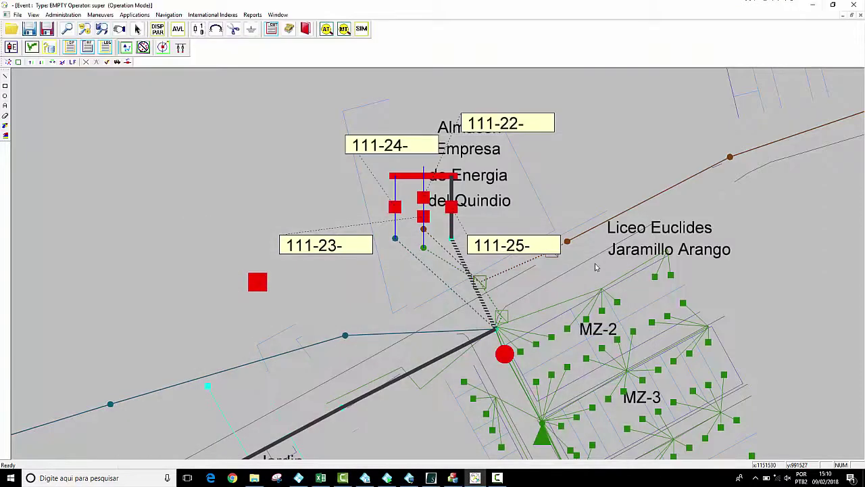
- Clear the highlighted supply path from the network map
{"action": "scroll", "coordinate": [602, 316], "scroll_direction": "down", "scroll_amount": 2}
{"action": "scroll", "coordinate": [598, 328], "scroll_direction": "up", "scroll_amount": 3}
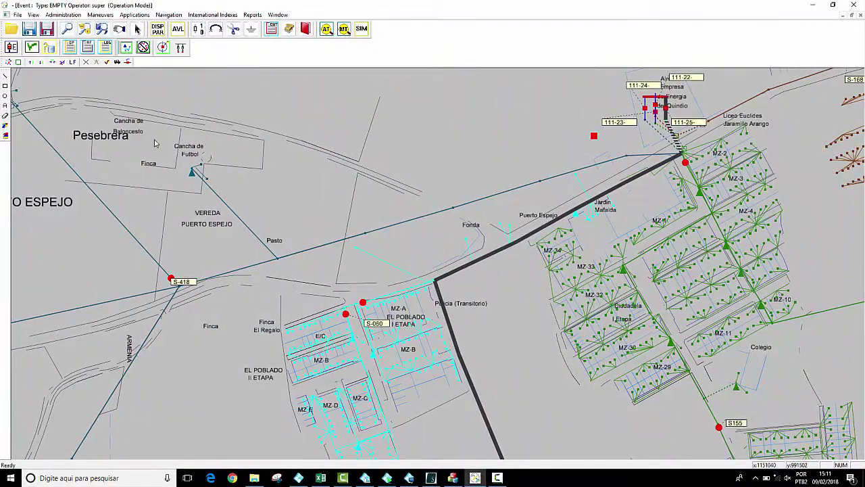
{"action": "left_click", "coordinate": [149, 50]}
- Trace the supply path of the purple feeder from the node at Ditribuidora Playa, beside the open switch
{"action": "left_click_drag", "start_coordinate": [572, 339], "coordinate": [504, 191]}
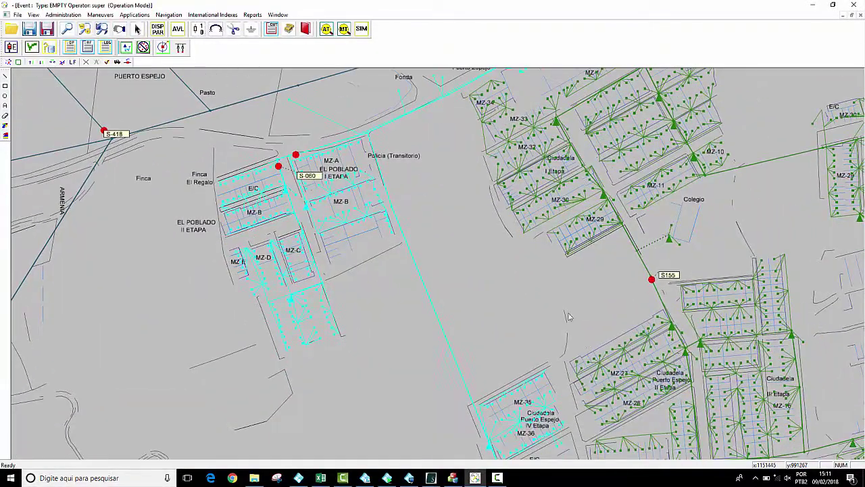
{"action": "left_click_drag", "start_coordinate": [685, 317], "coordinate": [346, 279]}
{"action": "scroll", "coordinate": [346, 278], "scroll_direction": "down", "scroll_amount": 3}
{"action": "left_click_drag", "start_coordinate": [642, 334], "coordinate": [177, 280]}
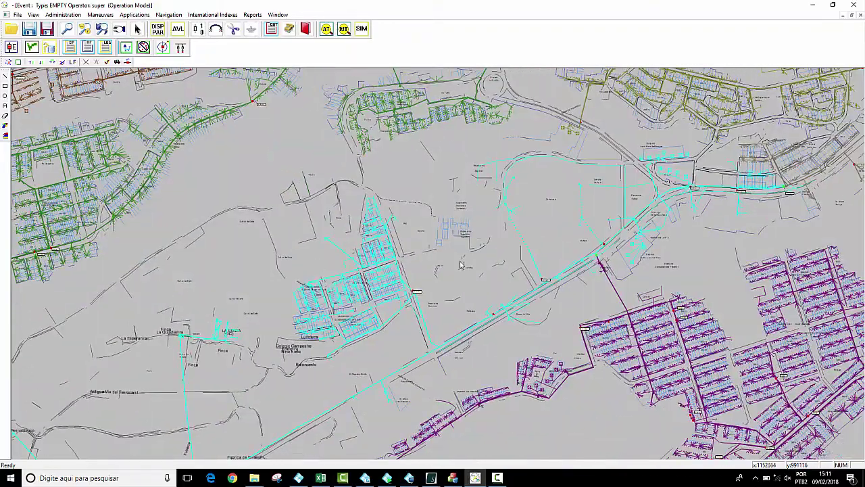
{"action": "left_click_drag", "start_coordinate": [560, 264], "coordinate": [418, 325]}
{"action": "scroll", "coordinate": [418, 324], "scroll_direction": "up", "scroll_amount": 2}
{"action": "scroll", "coordinate": [498, 282], "scroll_direction": "up", "scroll_amount": 2}
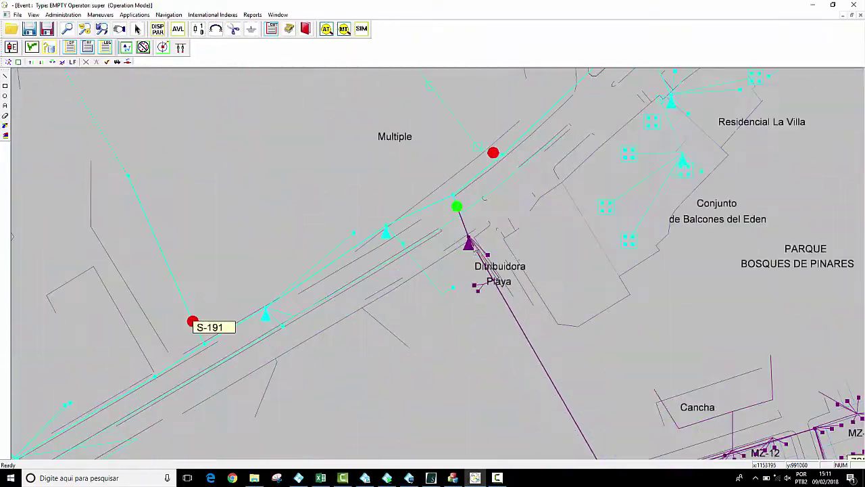
{"action": "scroll", "coordinate": [519, 253], "scroll_direction": "up", "scroll_amount": 1}
{"action": "left_click_drag", "start_coordinate": [518, 253], "coordinate": [458, 331]}
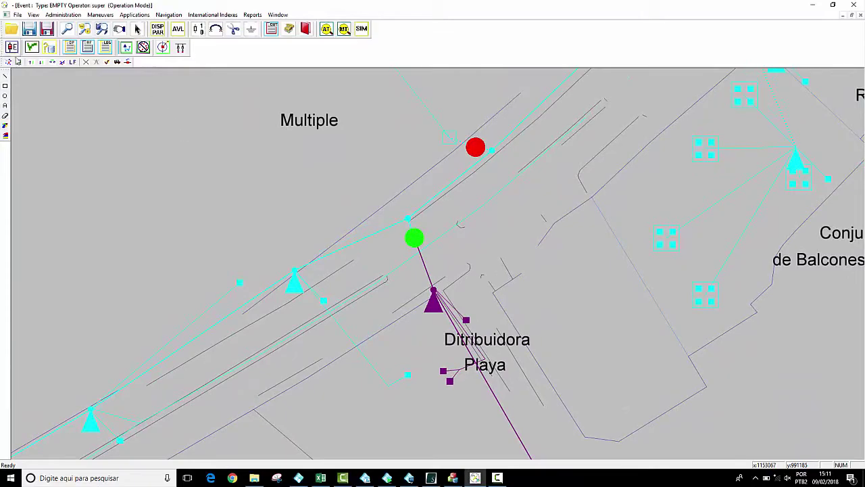
{"action": "left_click", "coordinate": [434, 292]}
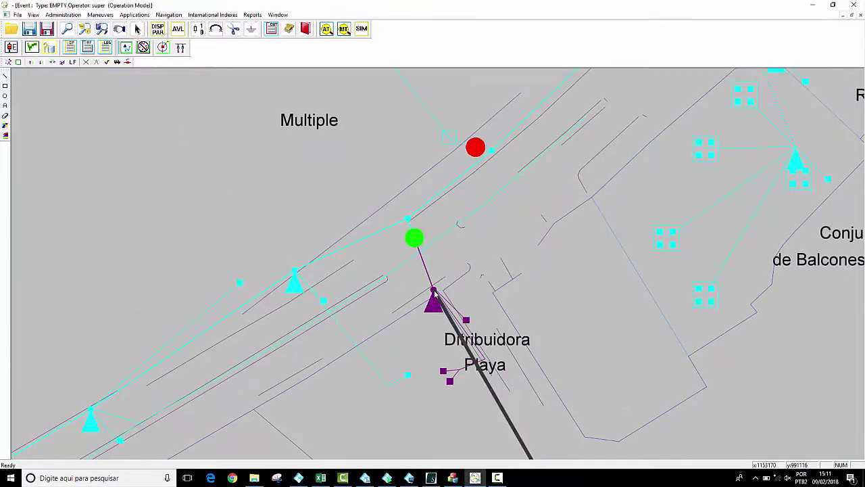
- Follow the highlighted purple feeder path to its feeder breaker at Subestacion Electrica del Sur
{"action": "scroll", "coordinate": [498, 331], "scroll_direction": "down", "scroll_amount": 5}
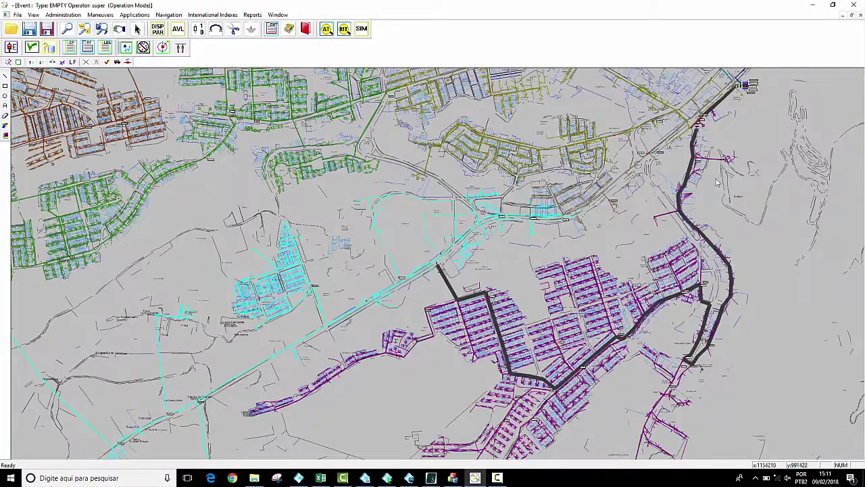
{"action": "left_click_drag", "start_coordinate": [746, 89], "coordinate": [642, 231]}
{"action": "scroll", "coordinate": [642, 231], "scroll_direction": "up", "scroll_amount": 5}
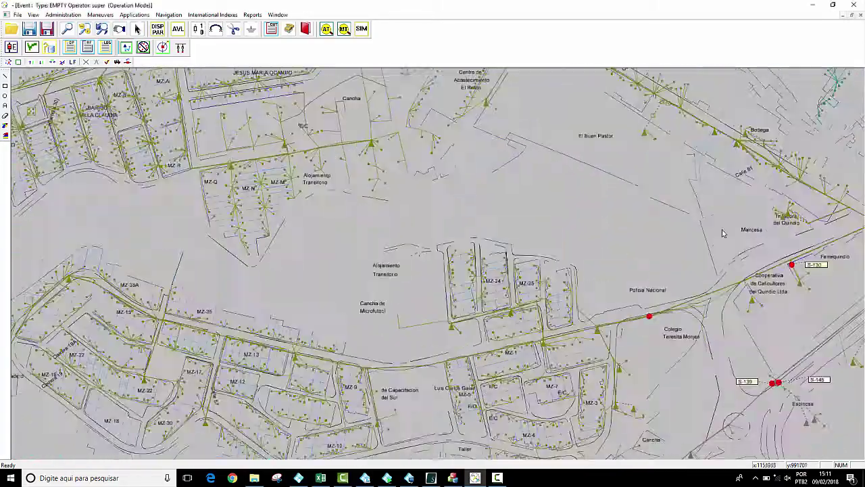
{"action": "scroll", "coordinate": [569, 225], "scroll_direction": "up", "scroll_amount": 4}
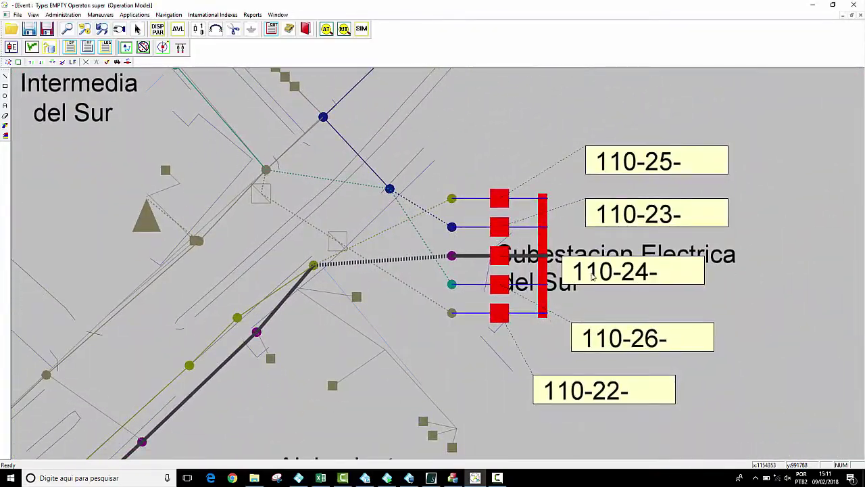
- Switch to ActionWise, simulate a fault on breaker ILR_21L7_DJ and return to the network map
{"action": "left_click", "coordinate": [409, 478]}
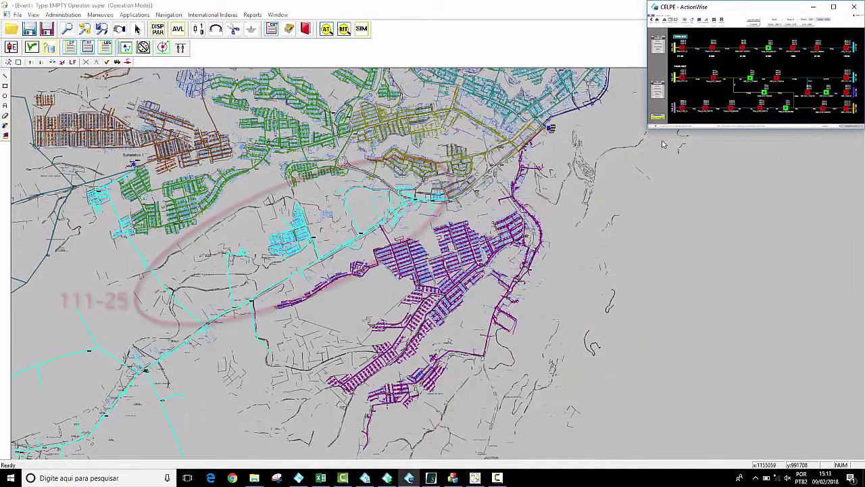
{"action": "left_click", "coordinate": [847, 51]}
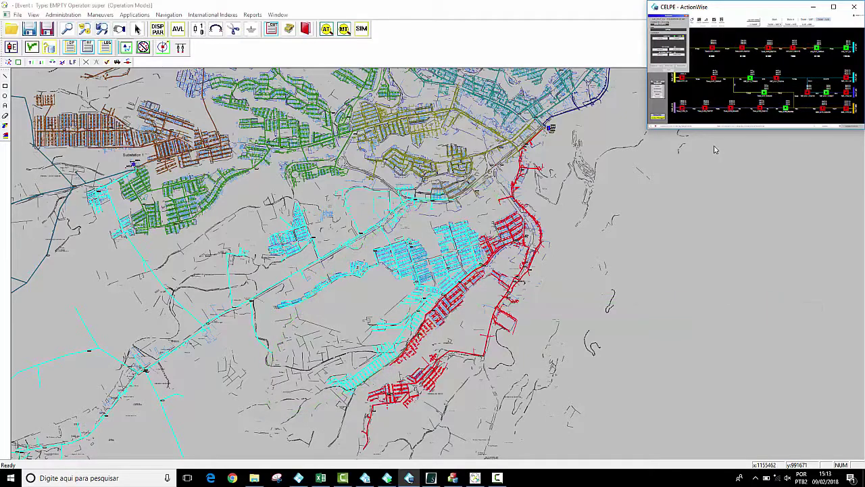
{"action": "left_click", "coordinate": [698, 87]}
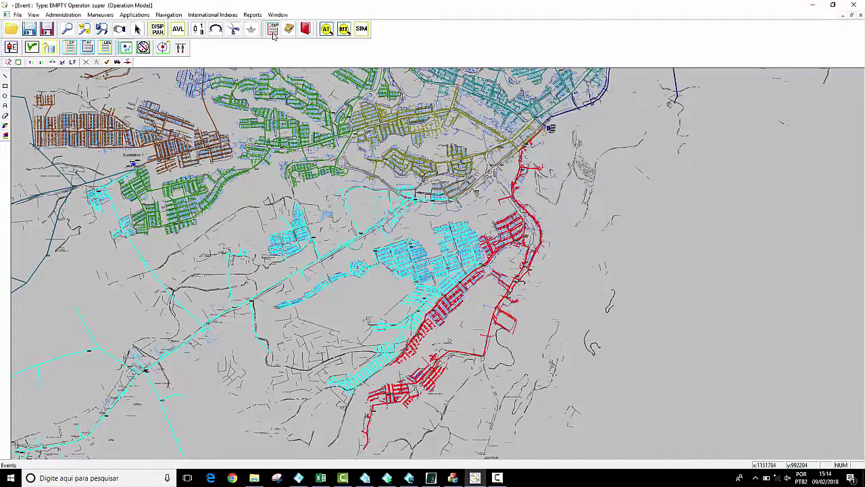
- Open the outage list and locate outage 3876 and the confirmed outage 3877 on the network map
{"action": "left_click", "coordinate": [345, 99]}
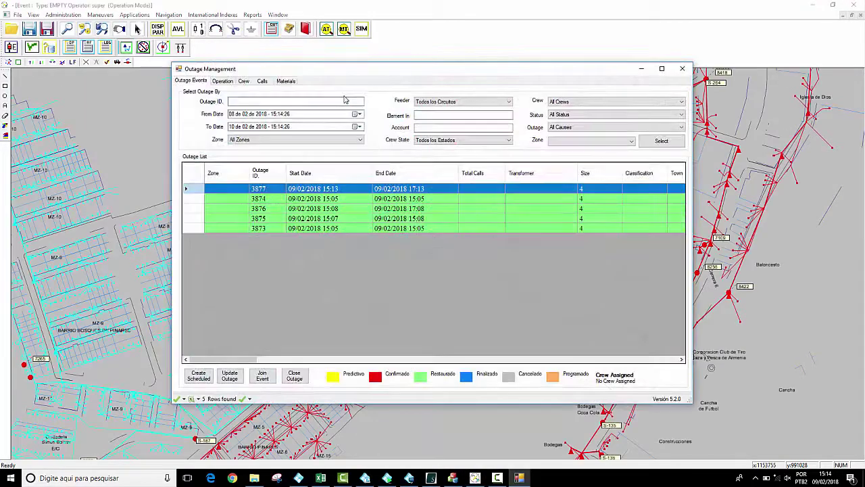
{"action": "left_click", "coordinate": [399, 209]}
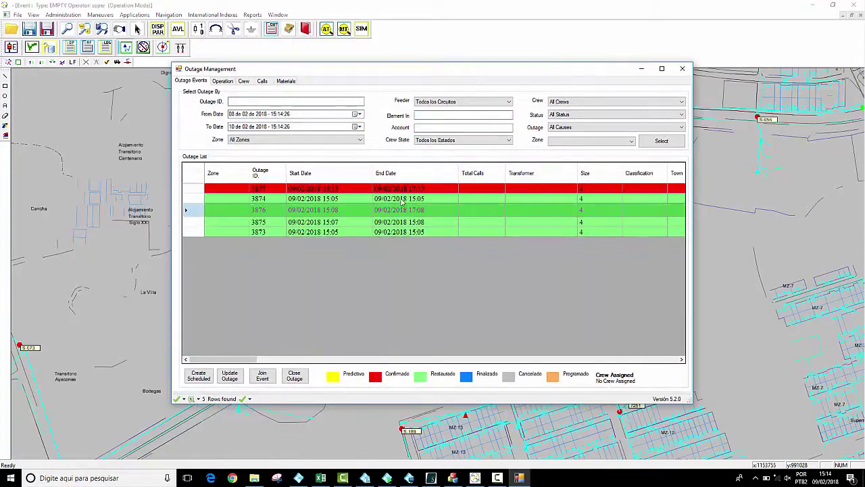
{"action": "left_click", "coordinate": [415, 189]}
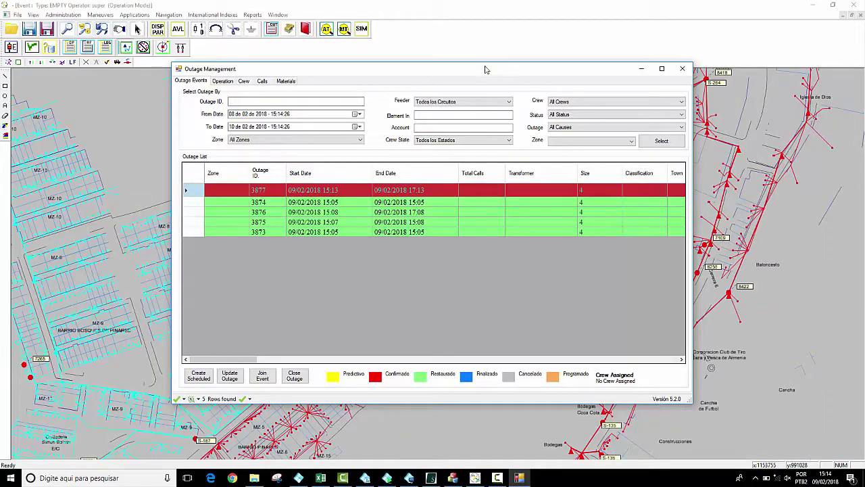
- Move the Outage Management window aside and review the switching operations recorded for outage 3877
{"action": "left_click_drag", "start_coordinate": [486, 72], "coordinate": [545, 86]}
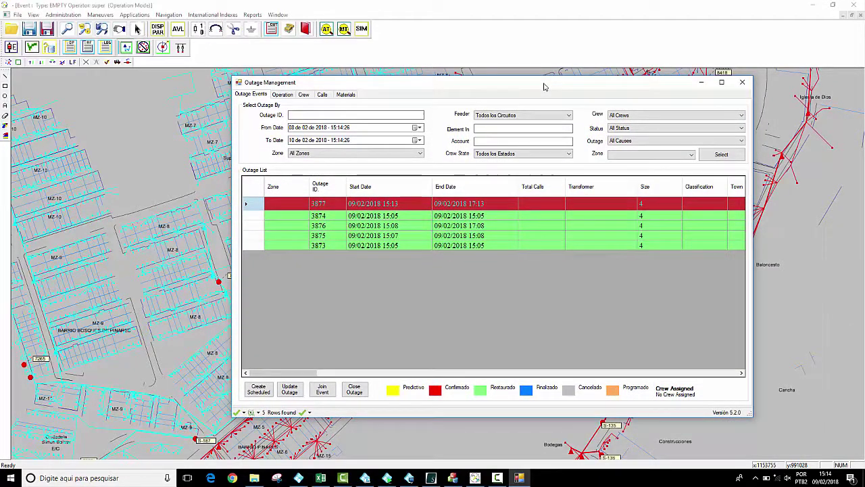
{"action": "left_click", "coordinate": [283, 94]}
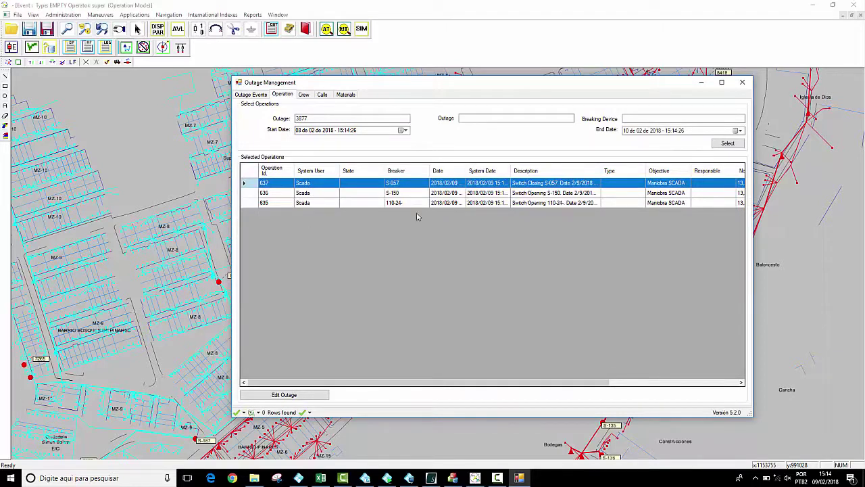
{"action": "double_click", "coordinate": [311, 232]}
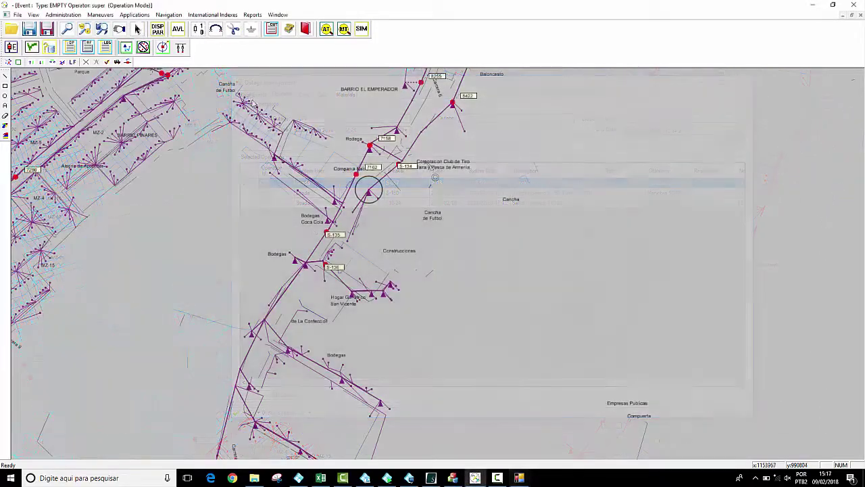
- Query the faults in the preset time period and list the affected transformers for the 110-24 opening, operation 635
{"action": "left_click", "coordinate": [71, 48]}
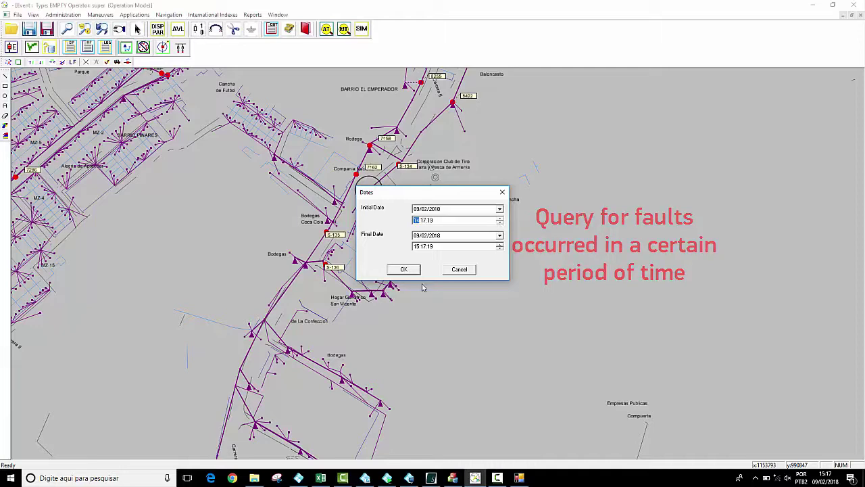
{"action": "left_click", "coordinate": [404, 269]}
{"action": "double_click", "coordinate": [45, 204]}
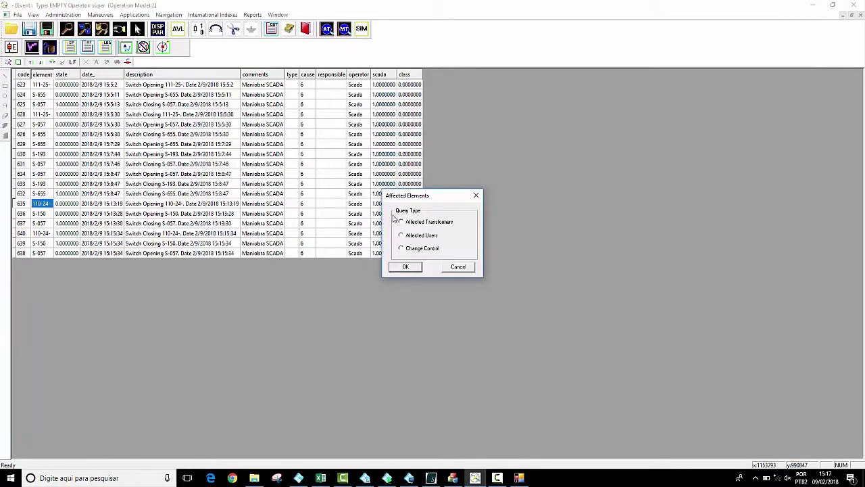
{"action": "left_click", "coordinate": [400, 267]}
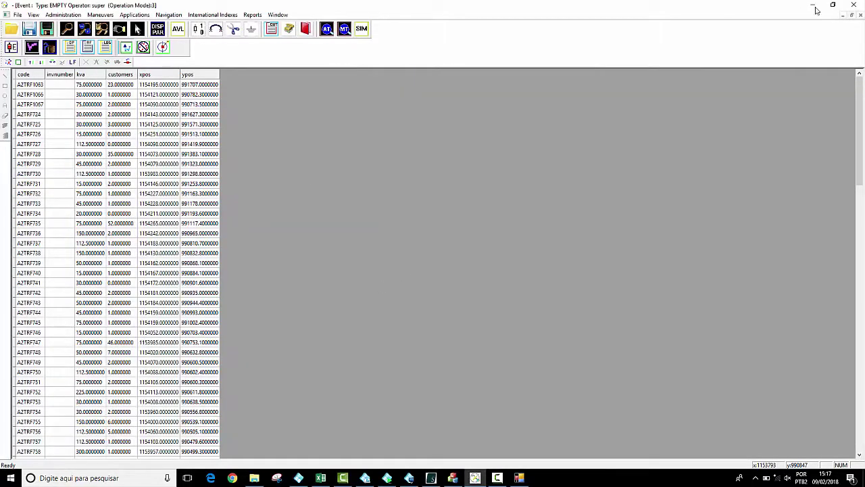
- Arrange the network map and the affected transformers table side by side, with the map taking the larger share
{"action": "left_click", "coordinate": [852, 16]}
{"action": "left_click_drag", "start_coordinate": [345, 93], "coordinate": [636, 194]}
{"action": "left_click", "coordinate": [693, 82]}
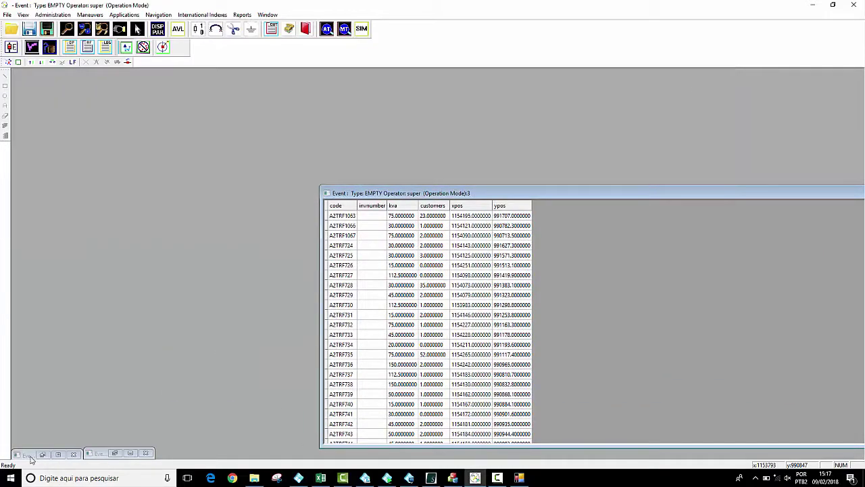
{"action": "left_click", "coordinate": [58, 453]}
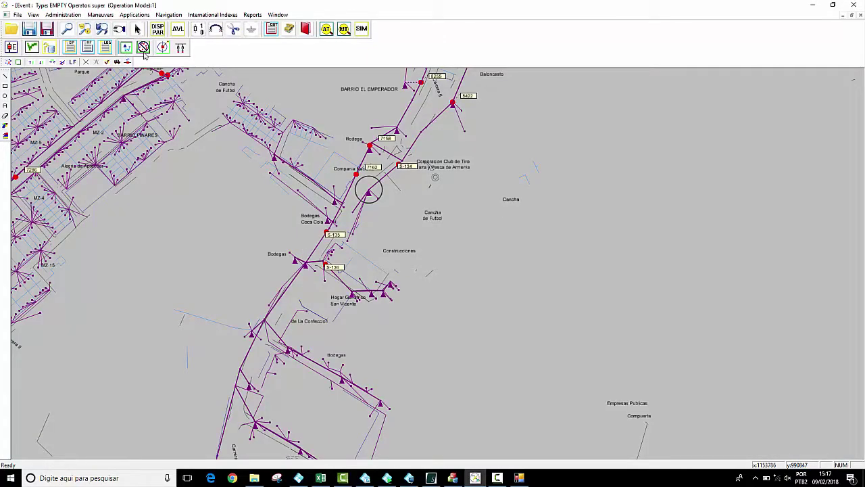
{"action": "left_click", "coordinate": [851, 14]}
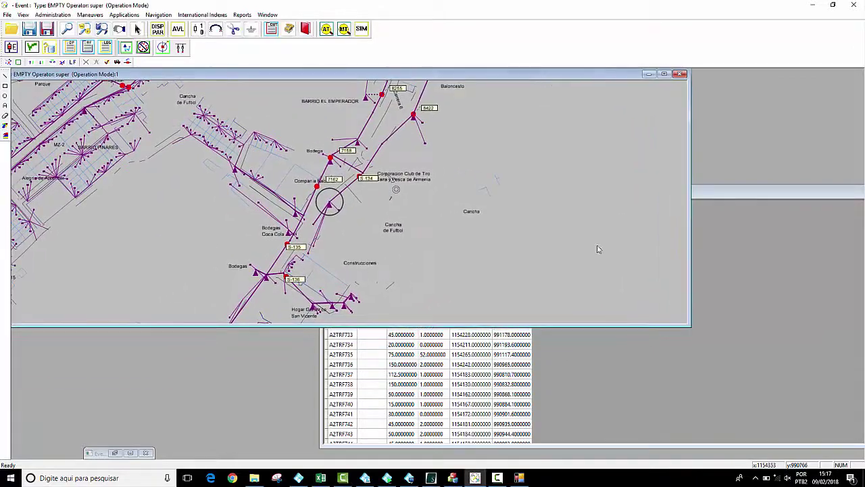
{"action": "left_click_drag", "start_coordinate": [691, 327], "coordinate": [599, 459]}
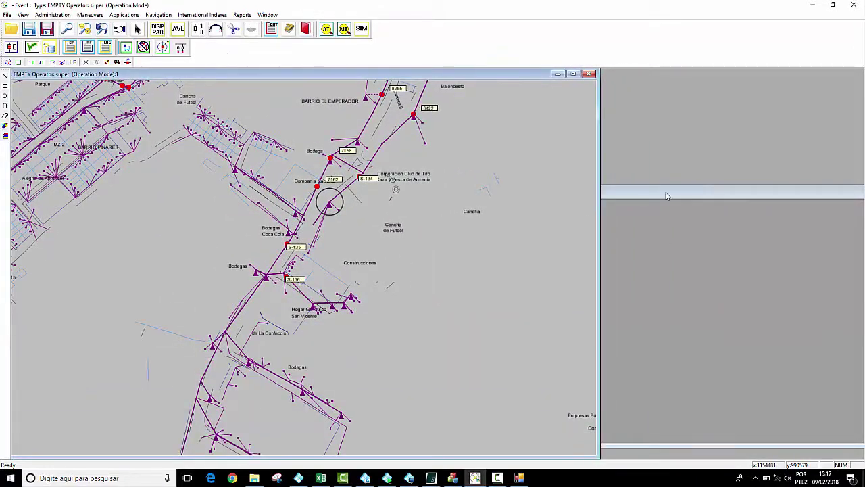
{"action": "left_click_drag", "start_coordinate": [658, 193], "coordinate": [473, 80]}
{"action": "left_click_drag", "start_coordinate": [858, 202], "coordinate": [599, 202]}
{"action": "left_click_drag", "start_coordinate": [338, 78], "coordinate": [791, 72]}
{"action": "left_click_drag", "start_coordinate": [676, 304], "coordinate": [675, 459]}
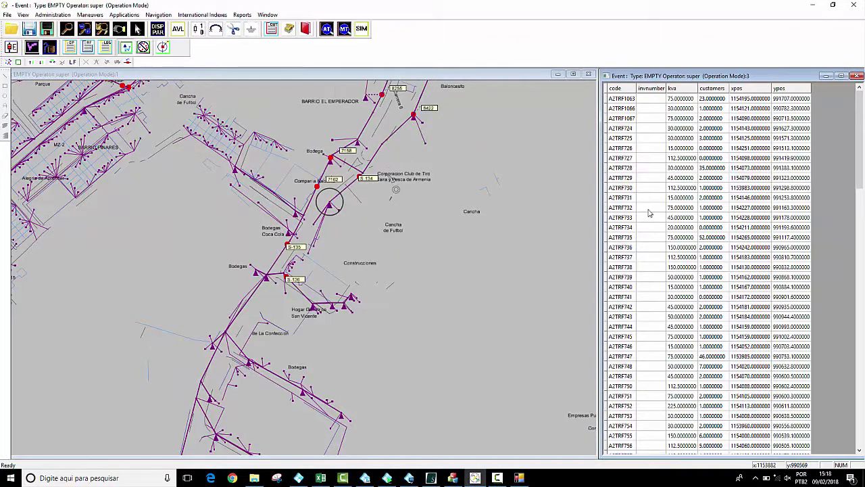
- Locate a series of affected transformers from the table on the map, including A2TRF725, A2TRF729, A2TRF733, A2TRF739 and A2TRF760
{"action": "double_click", "coordinate": [627, 130]}
{"action": "double_click", "coordinate": [622, 138]}
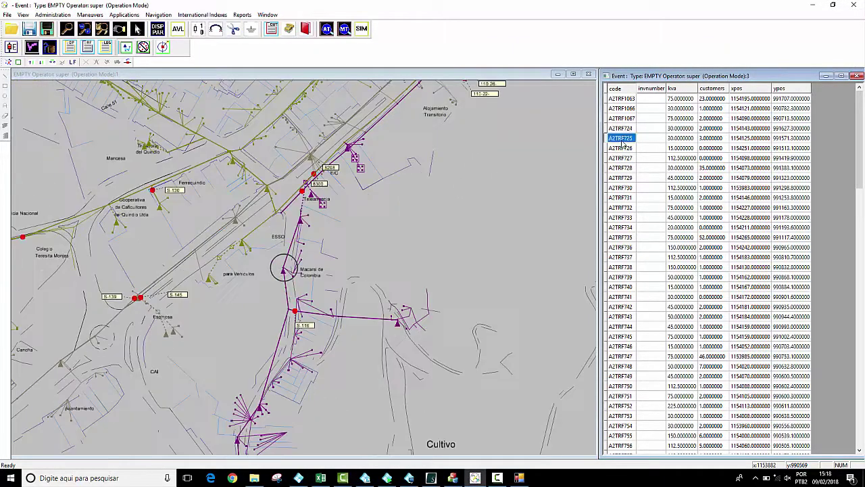
{"action": "double_click", "coordinate": [620, 157]}
{"action": "double_click", "coordinate": [620, 169]}
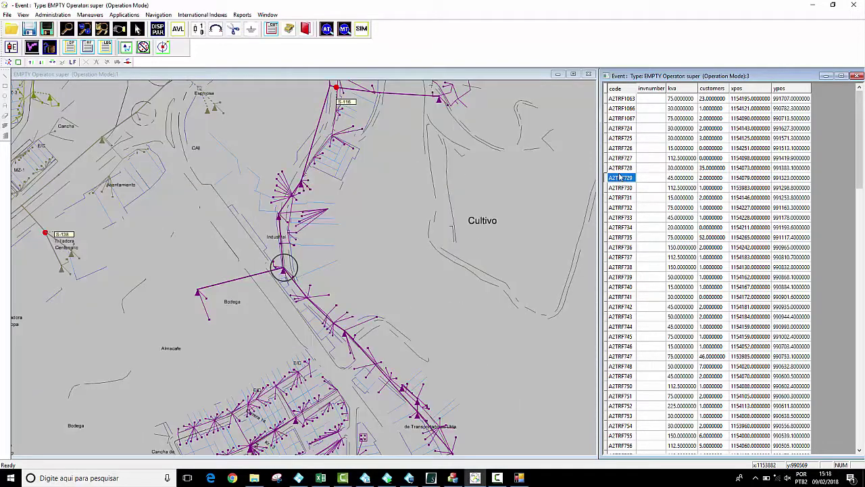
{"action": "double_click", "coordinate": [618, 198]}
{"action": "double_click", "coordinate": [618, 217]}
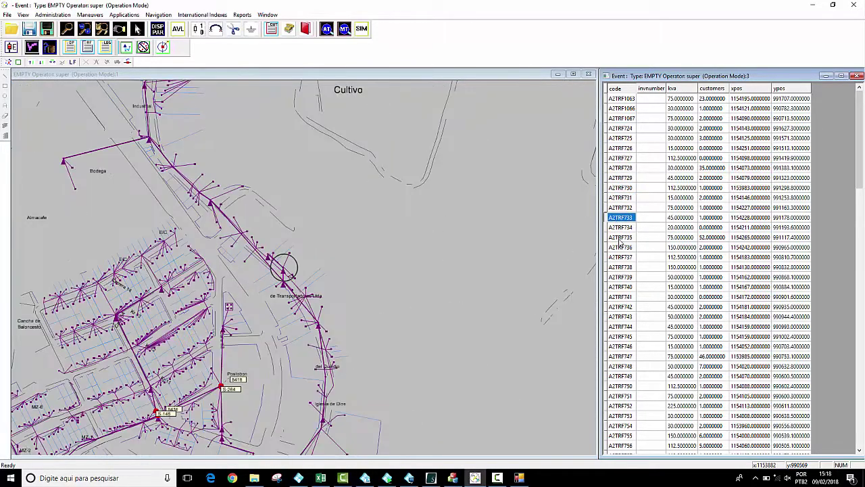
{"action": "double_click", "coordinate": [619, 239]}
{"action": "double_click", "coordinate": [621, 256]}
{"action": "double_click", "coordinate": [622, 276]}
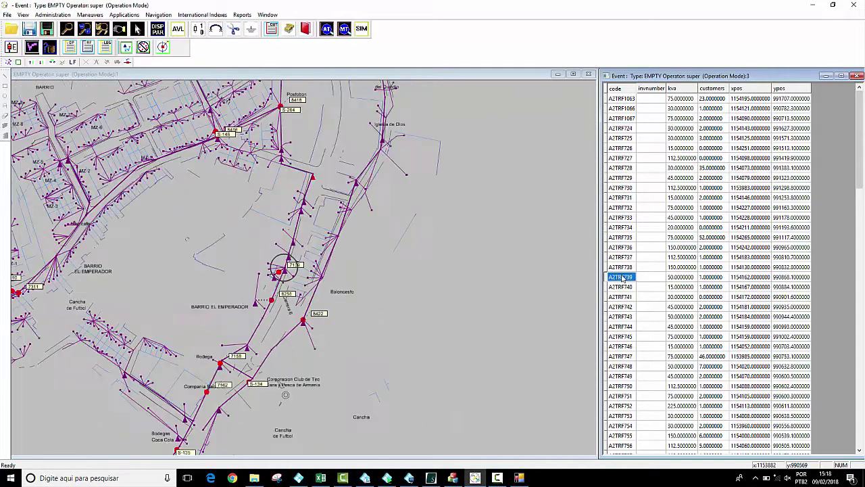
{"action": "scroll", "coordinate": [625, 263], "scroll_direction": "down", "scroll_amount": 1}
{"action": "scroll", "coordinate": [629, 251], "scroll_direction": "down", "scroll_amount": 7}
{"action": "double_click", "coordinate": [627, 248]}
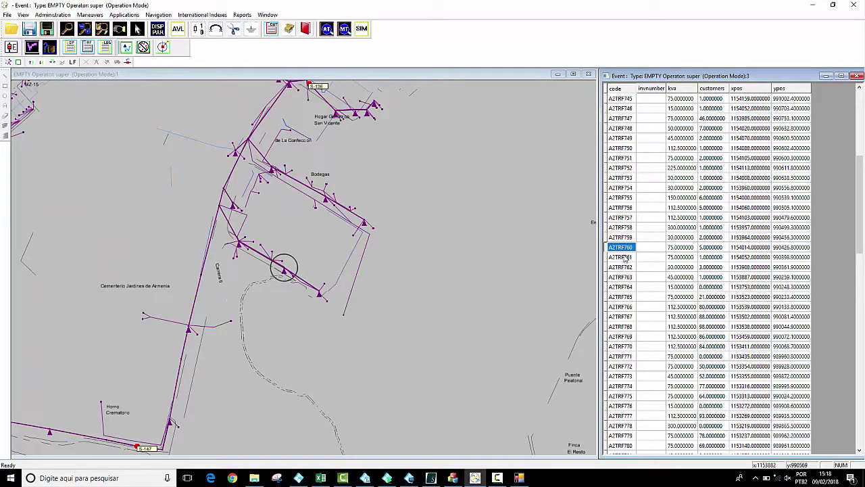
{"action": "scroll", "coordinate": [628, 257], "scroll_direction": "down", "scroll_amount": 2}
{"action": "scroll", "coordinate": [626, 258], "scroll_direction": "down", "scroll_amount": 1}
{"action": "double_click", "coordinate": [625, 257]}
- Put away the transformer table and map, return to the operations list and query the affected users for operation 635
{"action": "left_click", "coordinate": [826, 76]}
{"action": "left_click", "coordinate": [557, 74]}
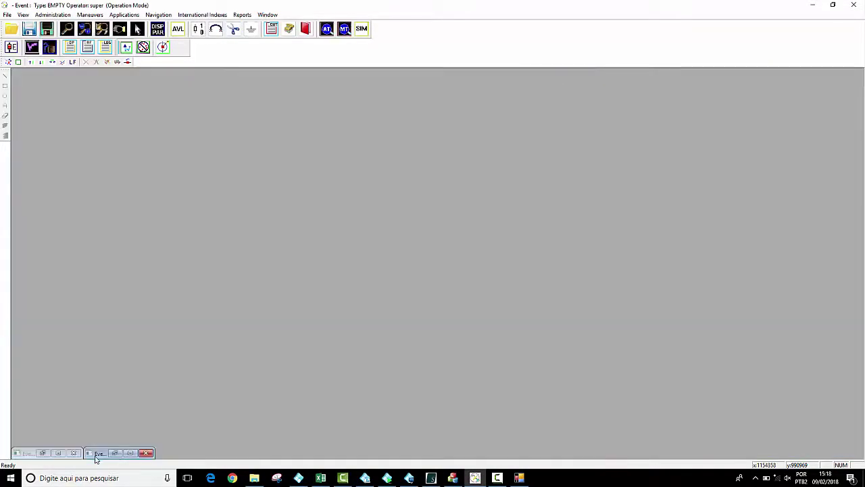
{"action": "double_click", "coordinate": [97, 458]}
{"action": "double_click", "coordinate": [43, 203]}
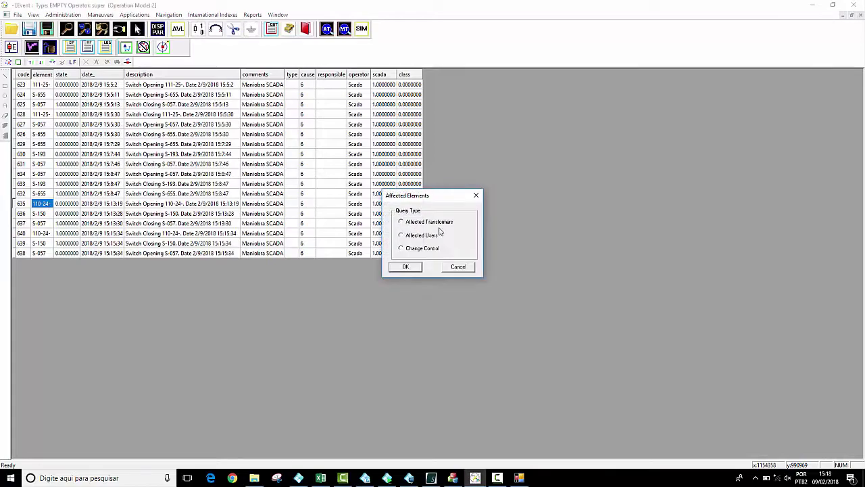
{"action": "left_click", "coordinate": [408, 267]}
- Resize the affected users table to a narrow window and restore the network map beside it
{"action": "left_click", "coordinate": [846, 14]}
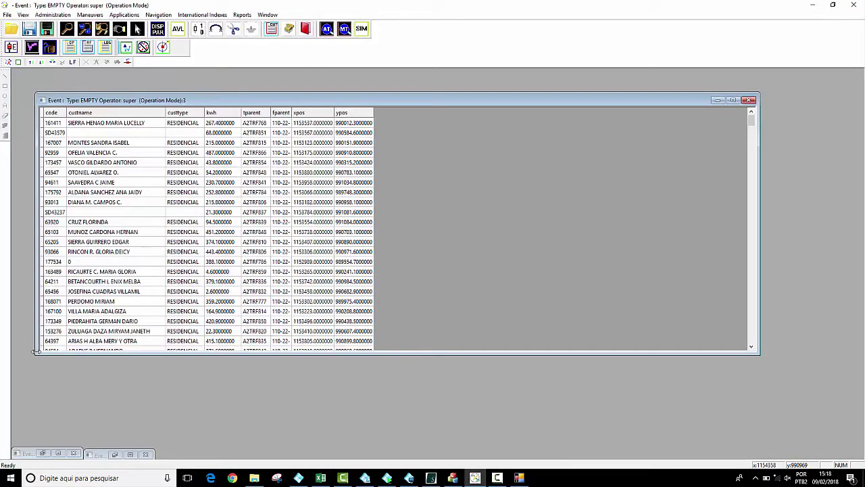
{"action": "left_click_drag", "start_coordinate": [35, 350], "coordinate": [489, 458]}
{"action": "left_click_drag", "start_coordinate": [646, 98], "coordinate": [751, 82]}
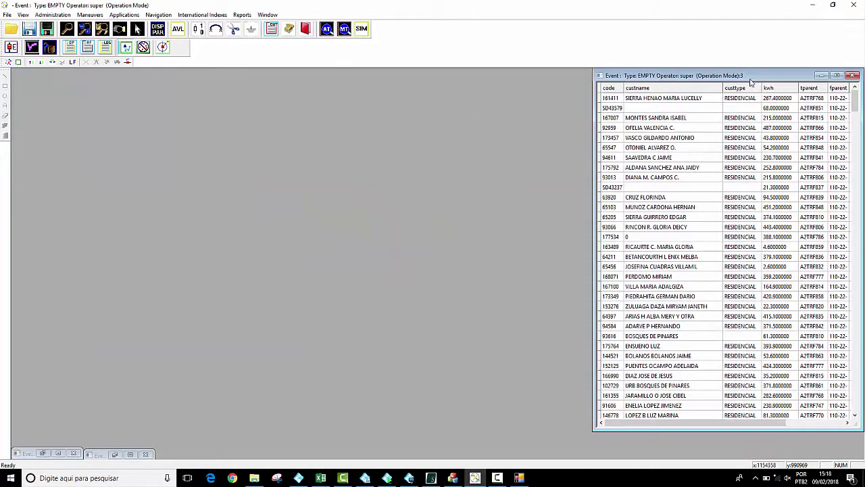
{"action": "left_click_drag", "start_coordinate": [732, 430], "coordinate": [730, 459]}
{"action": "left_click", "coordinate": [58, 453]}
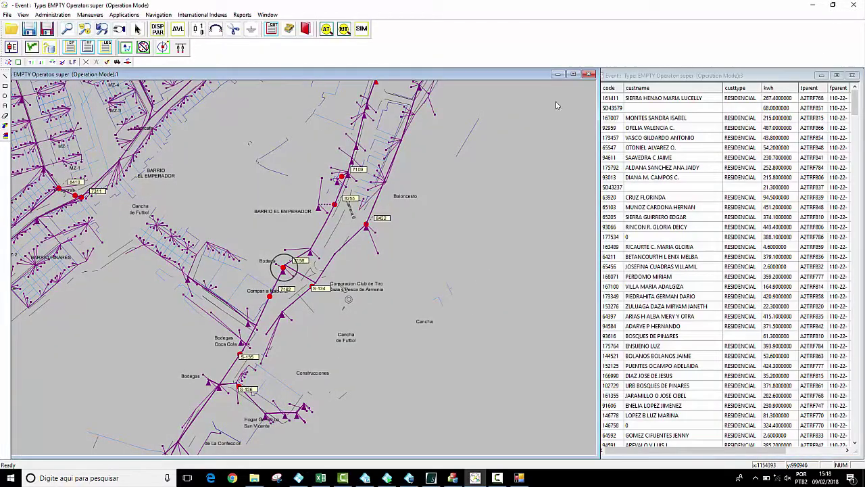
- Locate three consecutive affected customers, served by transformers A2TRF854, A2TRF848 and A2TRF841, on the map
{"action": "left_click", "coordinate": [659, 138]}
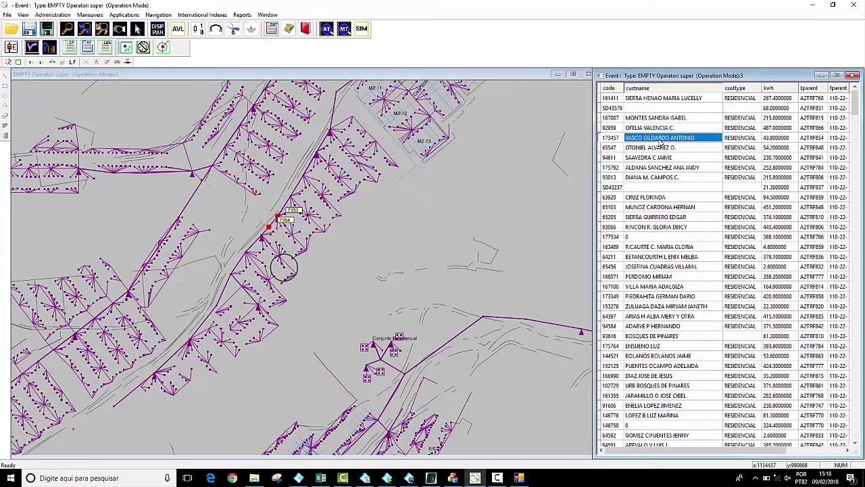
{"action": "left_click", "coordinate": [661, 148]}
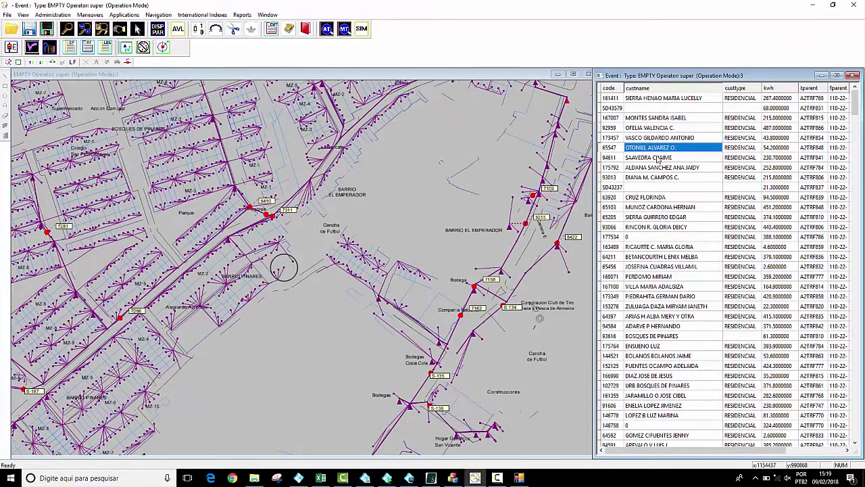
{"action": "left_click", "coordinate": [656, 158]}
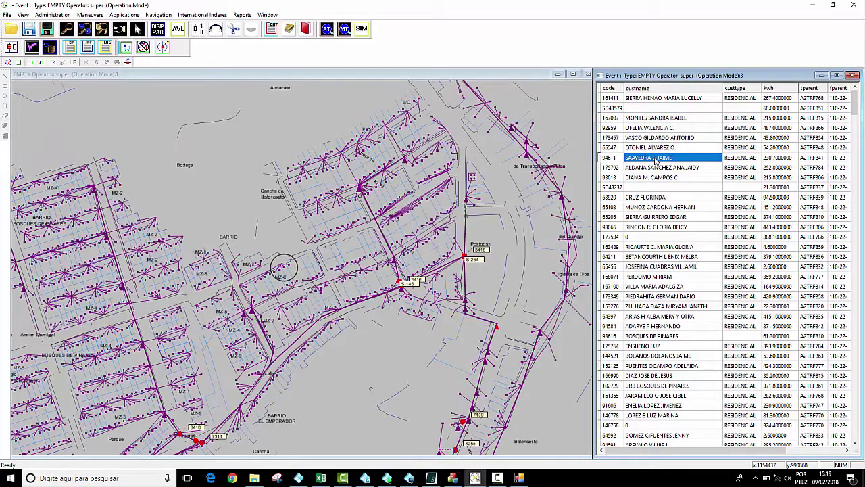
- Locate the first listed customer near Vereda San Pedro, view the matching client record from the map, and close the affected users table
{"action": "left_click", "coordinate": [681, 100]}
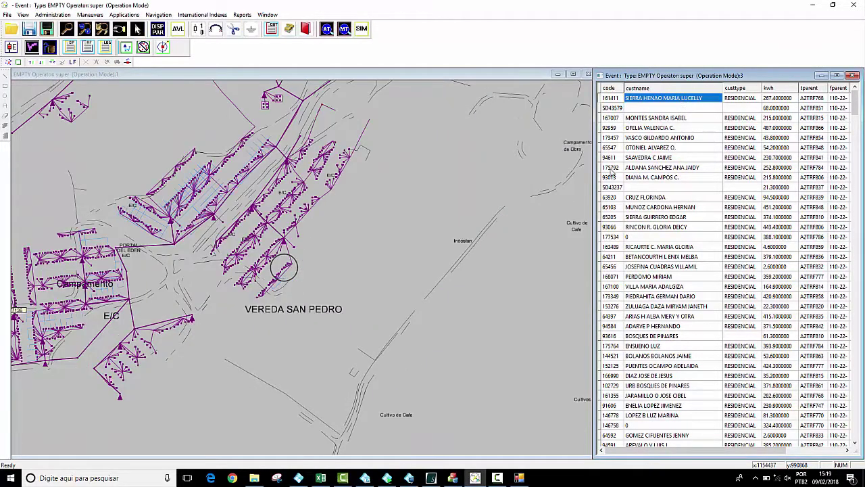
{"action": "scroll", "coordinate": [372, 238], "scroll_direction": "up", "scroll_amount": 3}
{"action": "scroll", "coordinate": [451, 315], "scroll_direction": "up", "scroll_amount": 3}
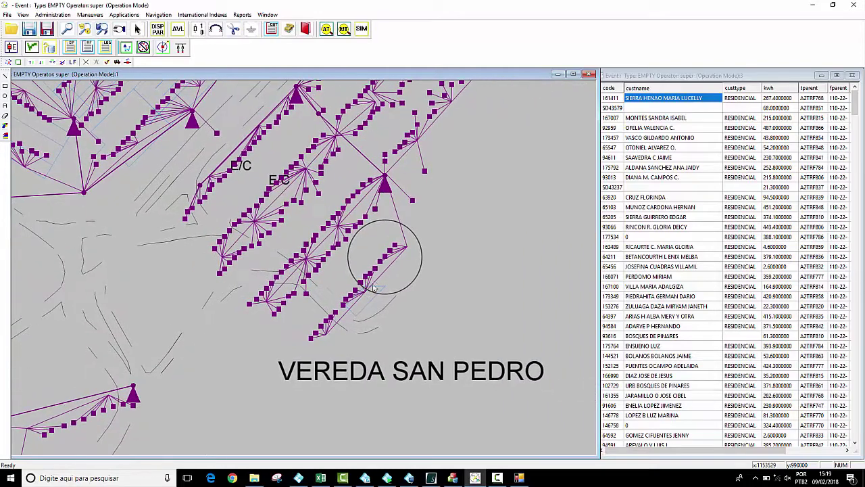
{"action": "left_click_drag", "start_coordinate": [379, 282], "coordinate": [318, 285]}
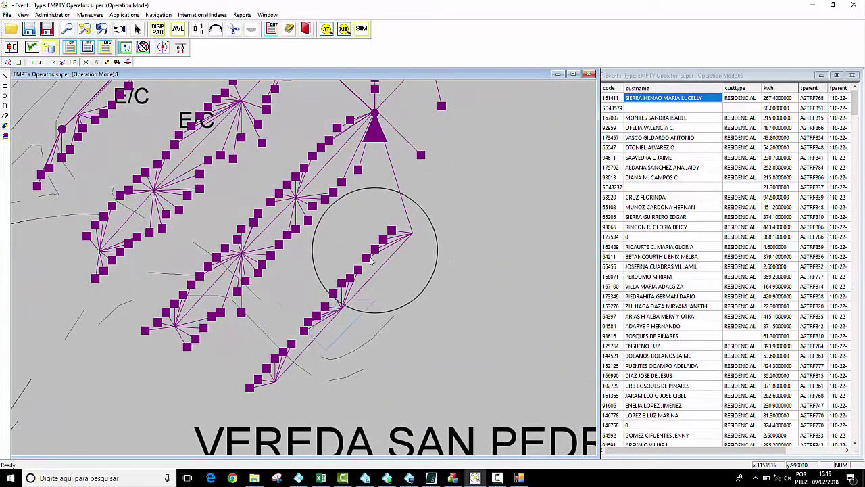
{"action": "left_click", "coordinate": [365, 262]}
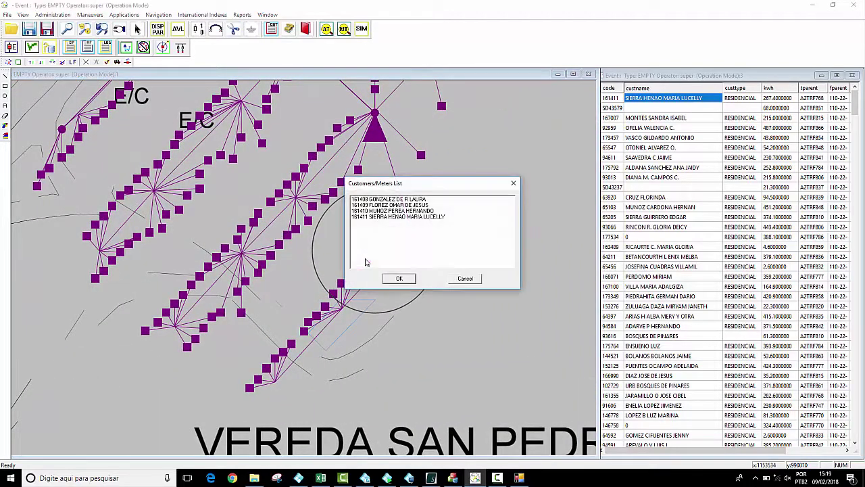
{"action": "left_click", "coordinate": [396, 217]}
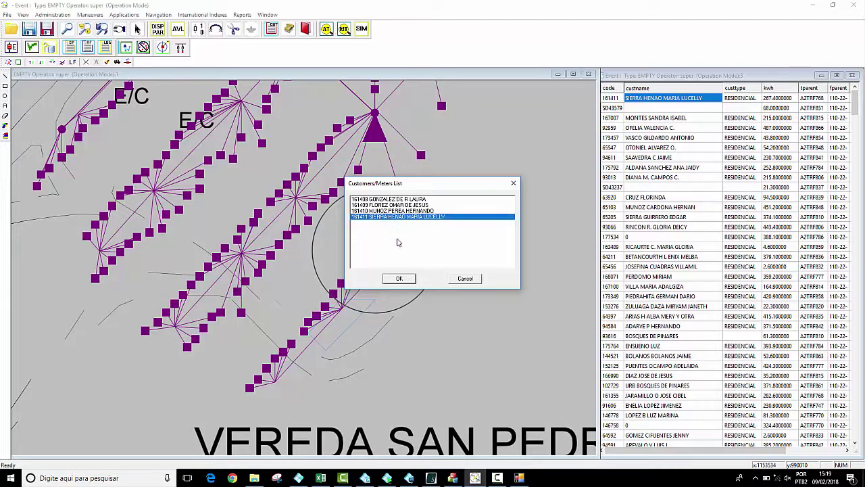
{"action": "left_click", "coordinate": [408, 283]}
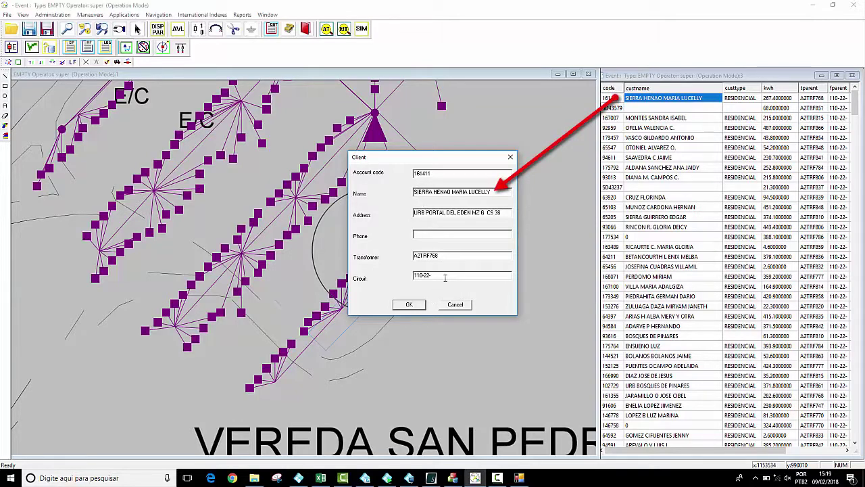
{"action": "left_click", "coordinate": [409, 304]}
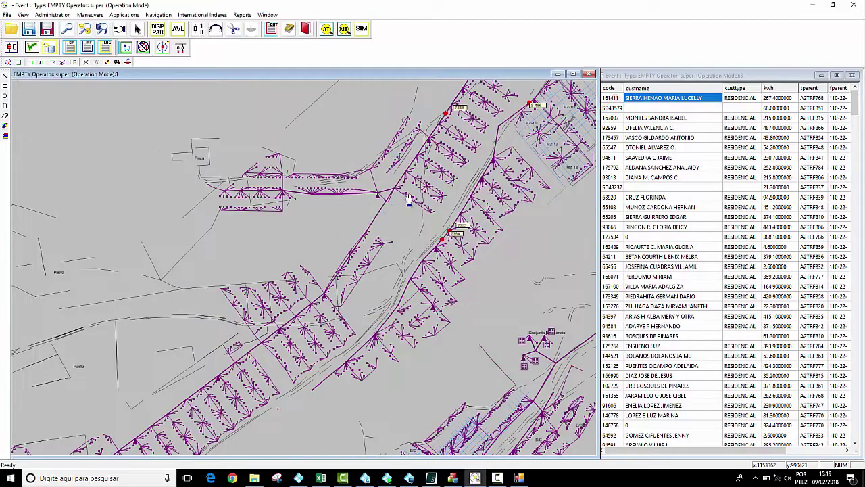
{"action": "left_click", "coordinate": [852, 75]}
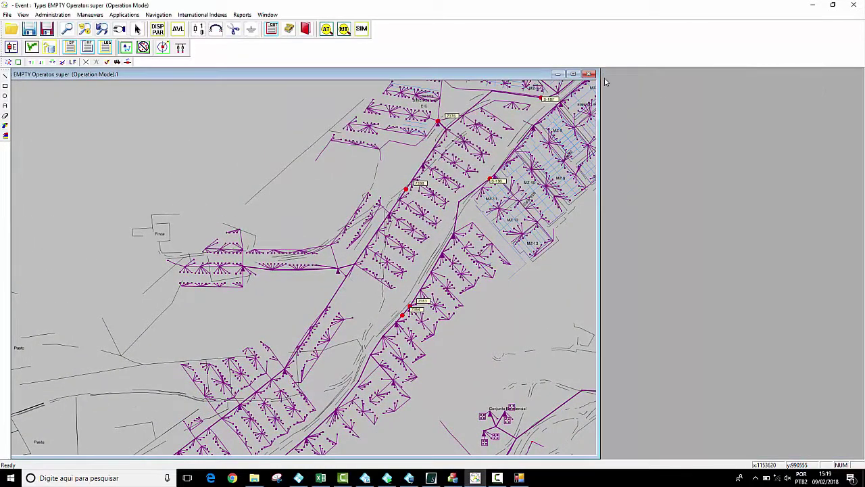
- Maximize the network map, trace downstream from the switch between Bodegas and Premolda Ltda to view its affected customers, and clear the trace
{"action": "left_click", "coordinate": [572, 74]}
{"action": "scroll", "coordinate": [503, 252], "scroll_direction": "up", "scroll_amount": 5}
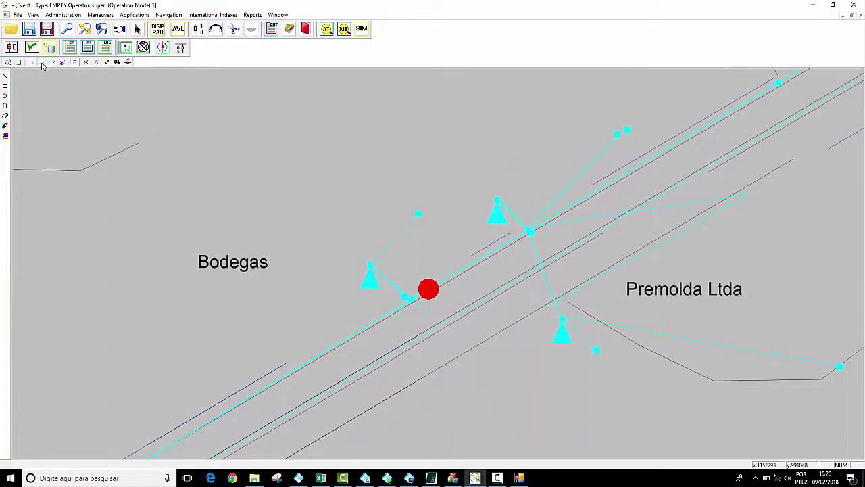
{"action": "left_click", "coordinate": [431, 291]}
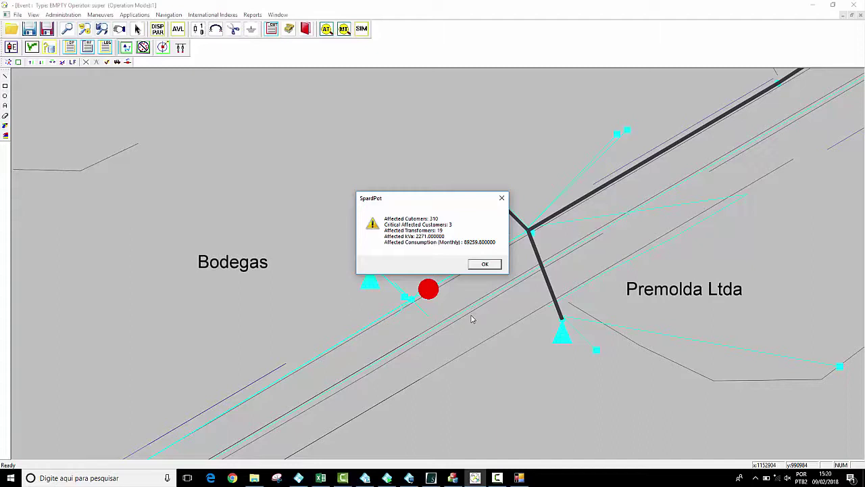
{"action": "left_click", "coordinate": [484, 265]}
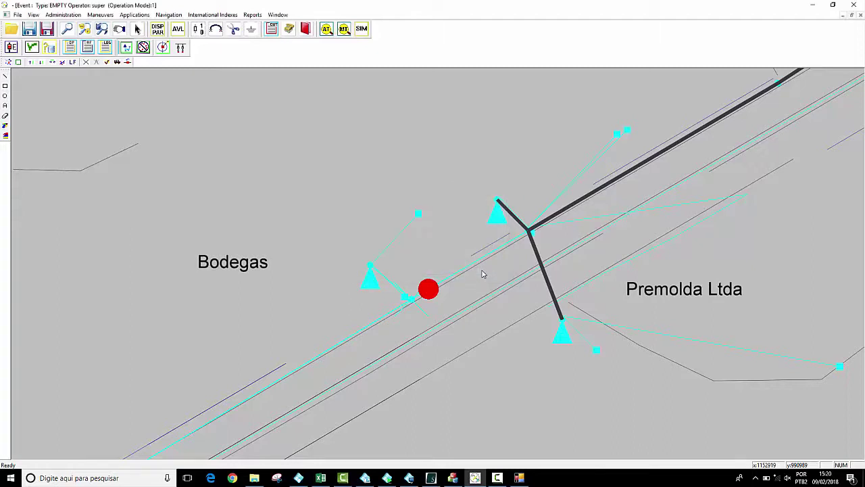
{"action": "right_click", "coordinate": [482, 271]}
{"action": "left_click", "coordinate": [471, 278]}
- Run common point localization from the switch beside Bodegas using the List of Breakdown Devices Upstream option
{"action": "left_click", "coordinate": [143, 48]}
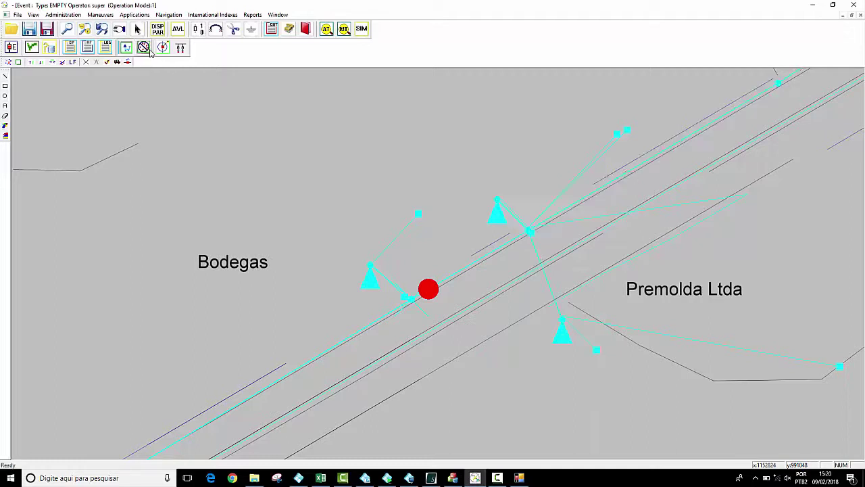
{"action": "left_click", "coordinate": [9, 62]}
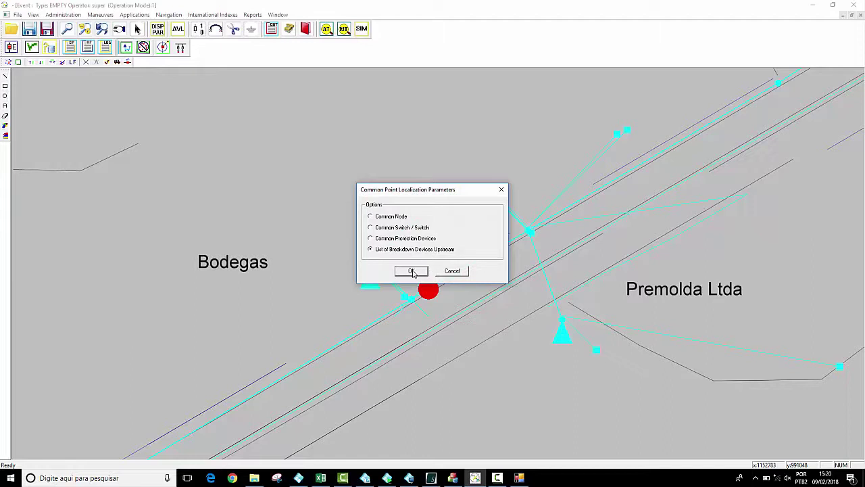
{"action": "left_click", "coordinate": [412, 271]}
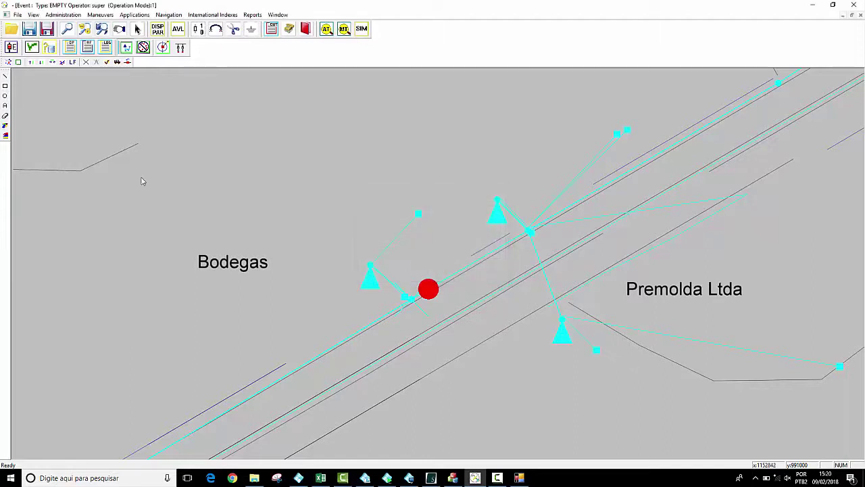
{"action": "left_click", "coordinate": [428, 290]}
{"action": "left_click", "coordinate": [448, 257]}
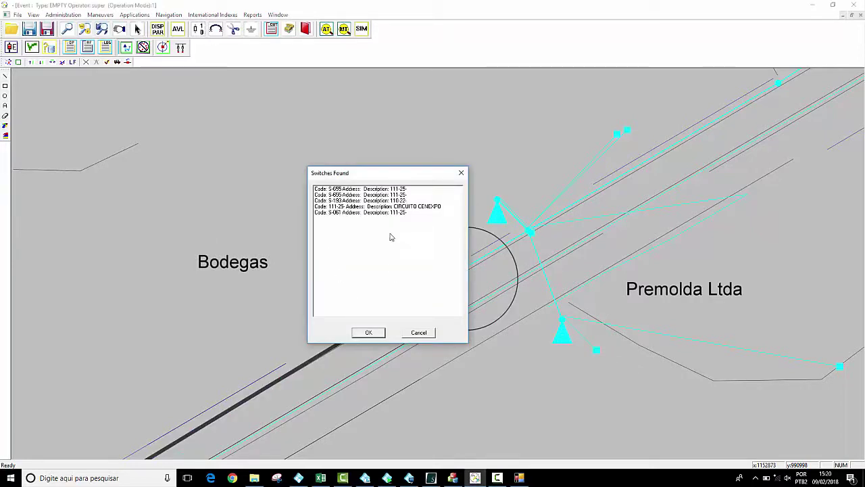
- Move the found switches list clear of the traced path and locate S-655, S-193, 111-25 and S-061 on the map in listed order
{"action": "left_click_drag", "start_coordinate": [394, 177], "coordinate": [727, 169]}
{"action": "left_click", "coordinate": [711, 182]}
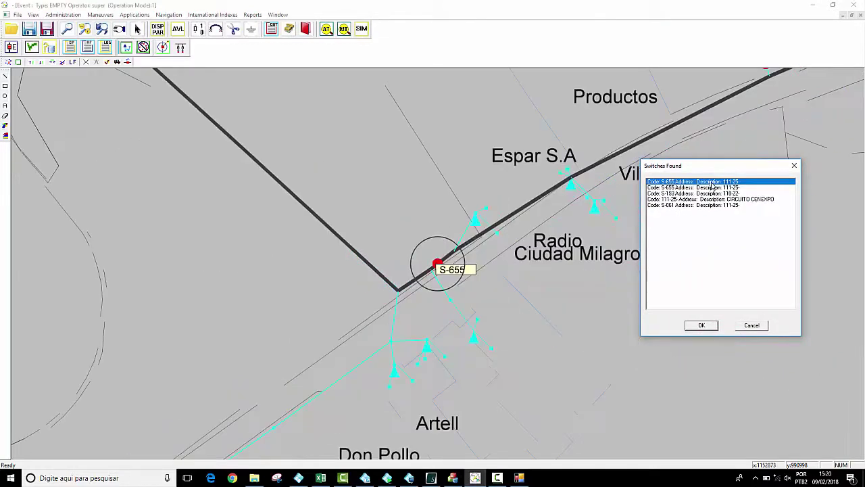
{"action": "left_click", "coordinate": [715, 188]}
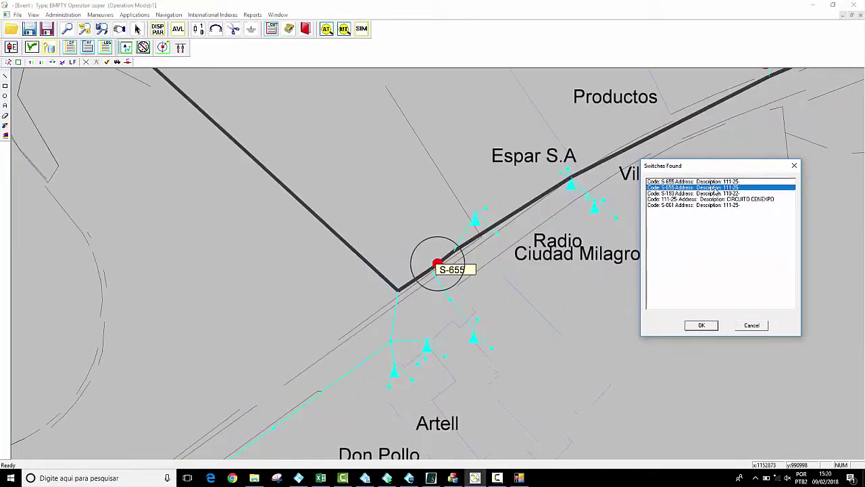
{"action": "key", "text": "Down"}
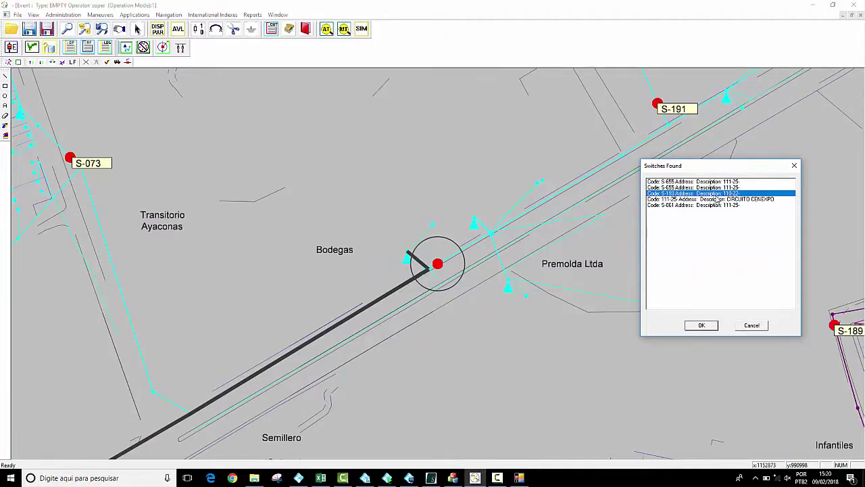
{"action": "left_click", "coordinate": [716, 200]}
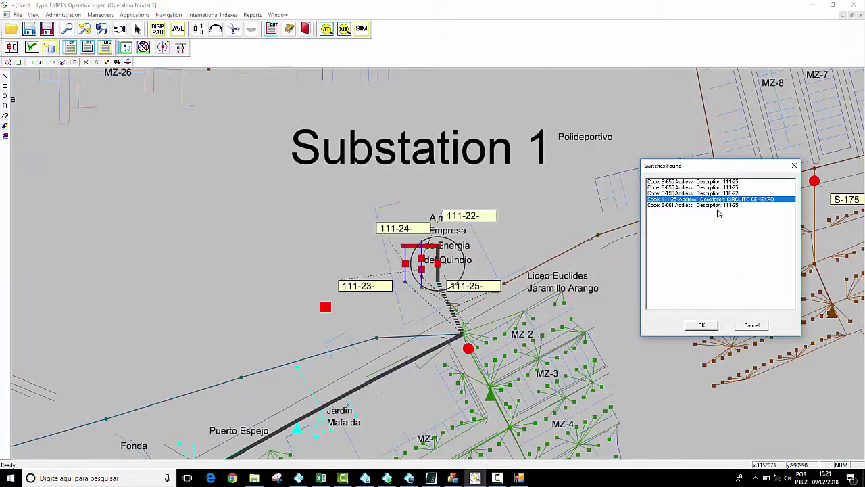
{"action": "left_click", "coordinate": [719, 206]}
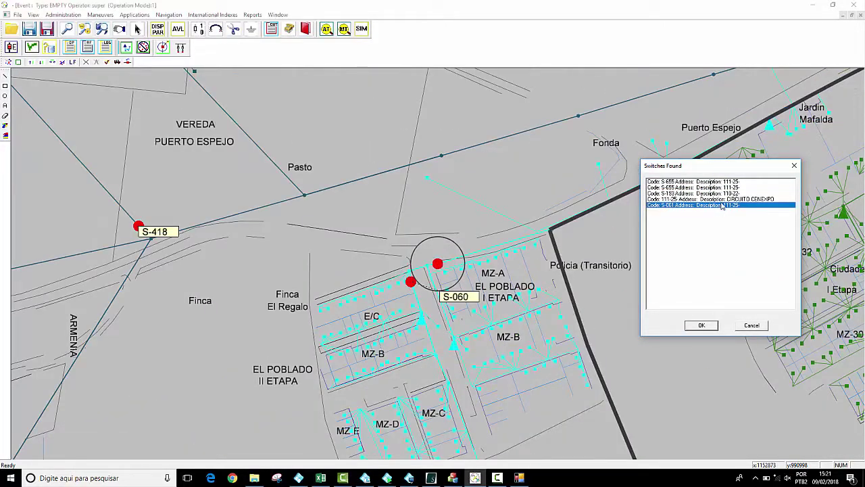
- Revisit the found switches on the map in reverse order from 111-25 back to the first S-655 entry, and dismiss the list
{"action": "left_click", "coordinate": [722, 201]}
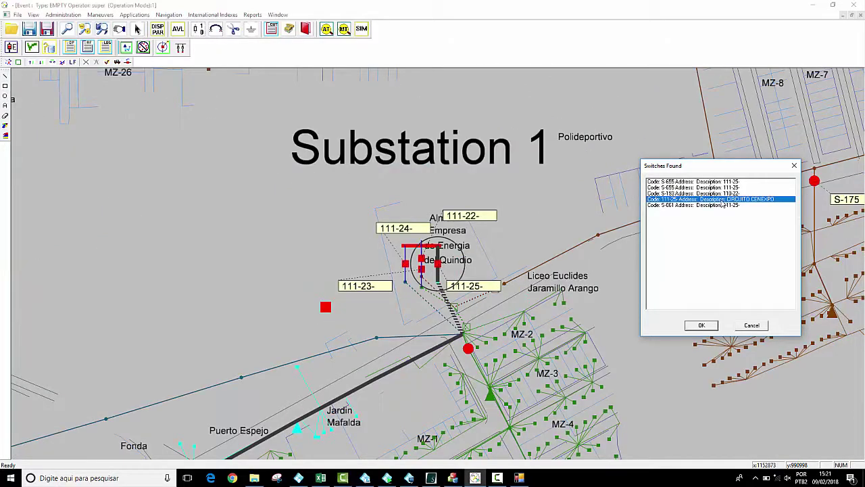
{"action": "left_click", "coordinate": [720, 194]}
{"action": "left_click", "coordinate": [721, 188]}
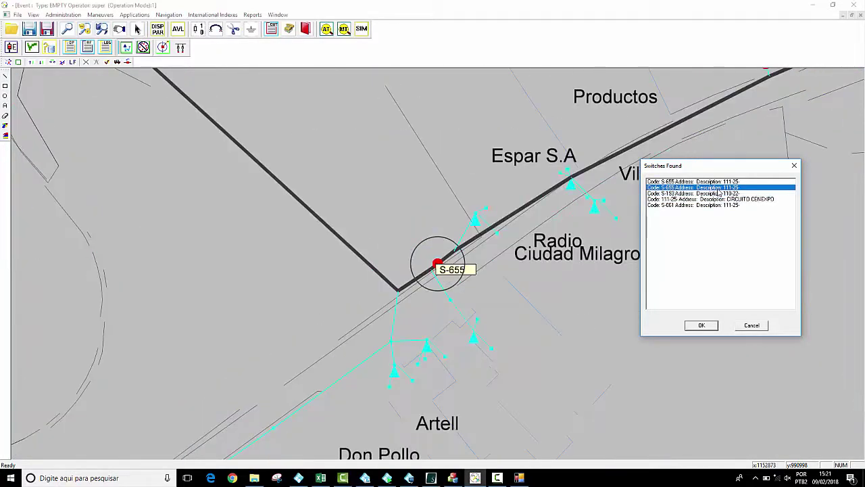
{"action": "left_click", "coordinate": [720, 181]}
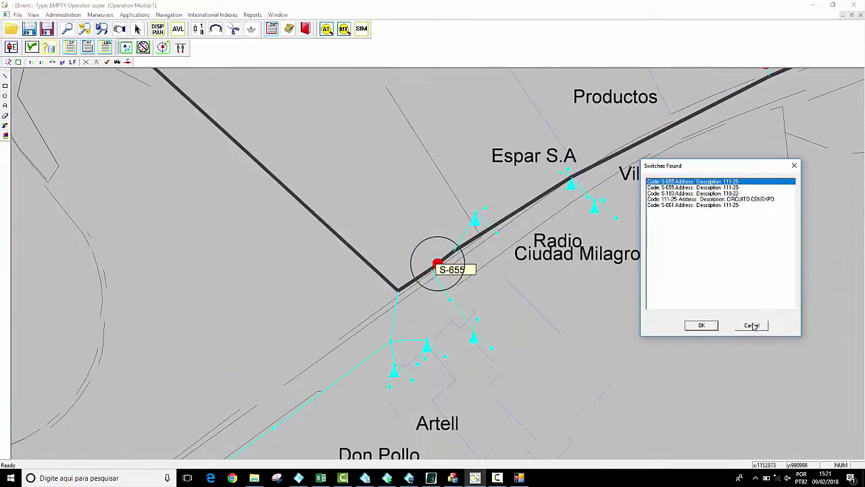
{"action": "left_click", "coordinate": [752, 325]}
{"action": "right_click", "coordinate": [545, 310]}
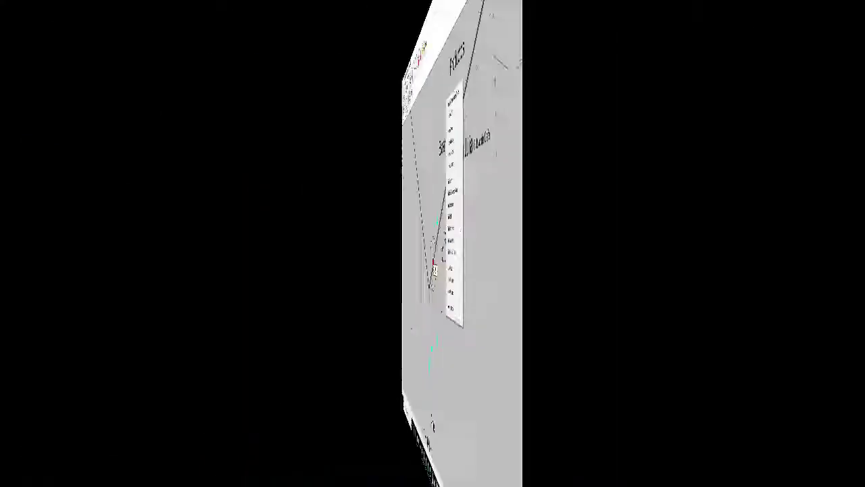